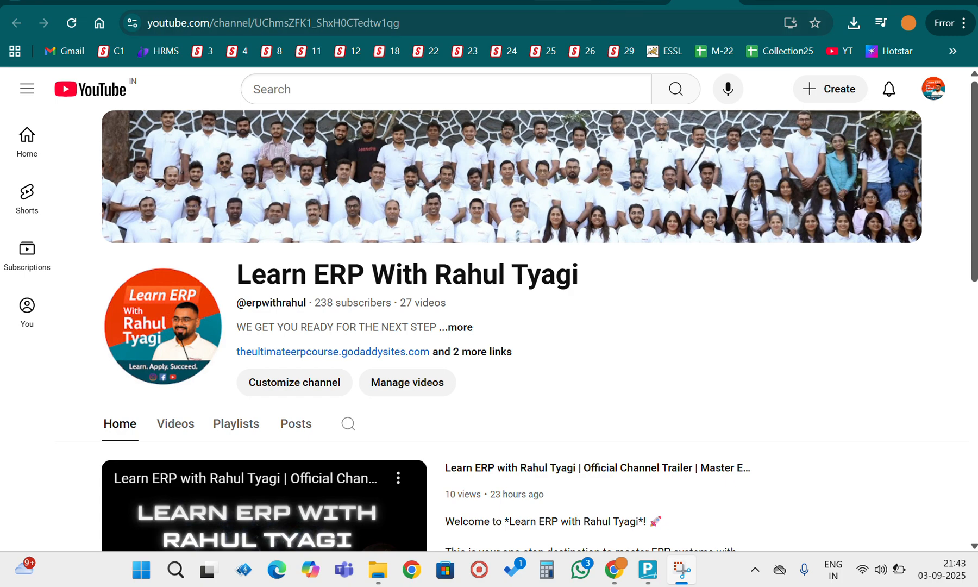
# - Switch to StrategicERP, open the Export To Tally form in the Admin module and download the Tally tool
pyautogui.hotkey('alt', 'Tab')
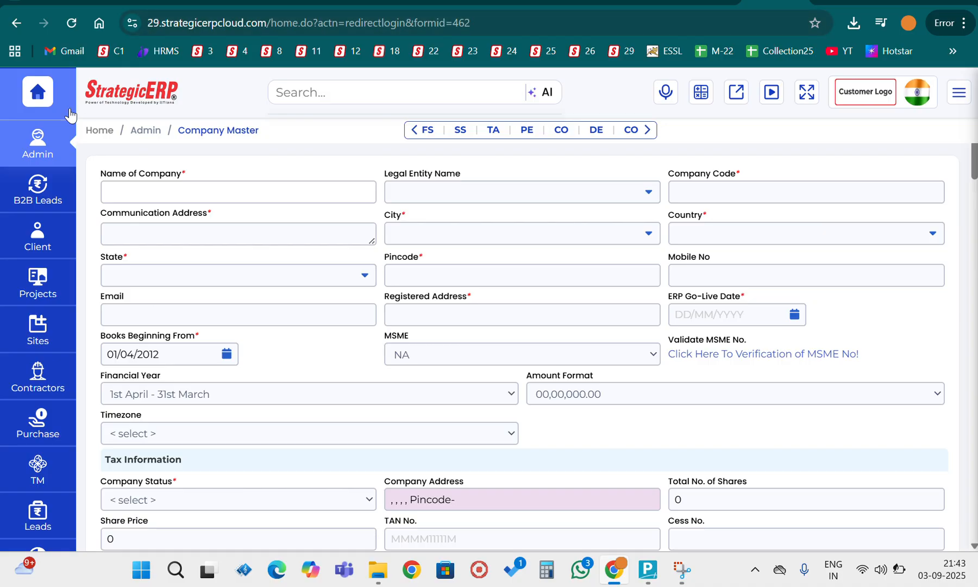
pyautogui.click(31, 142)
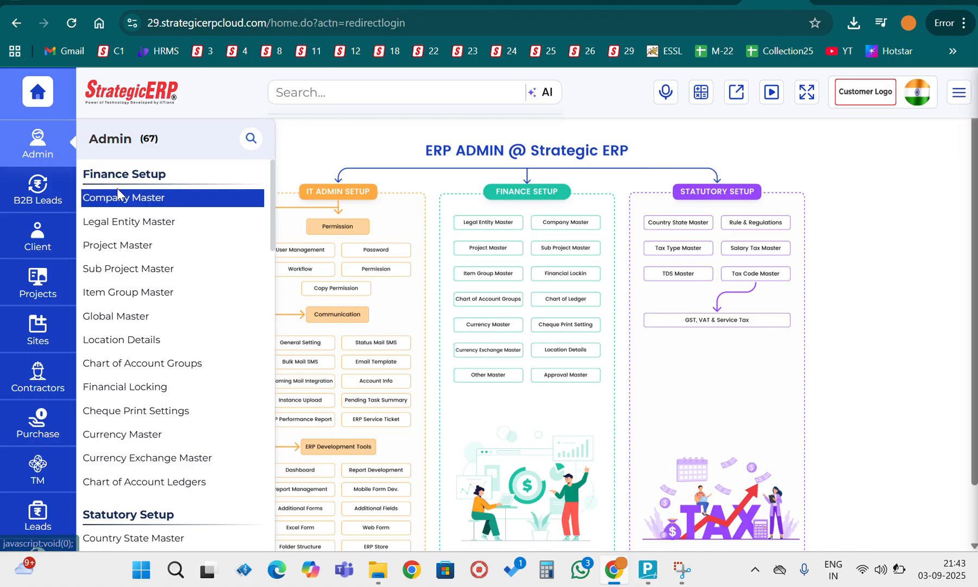
pyautogui.scroll(-6, 174, 349)
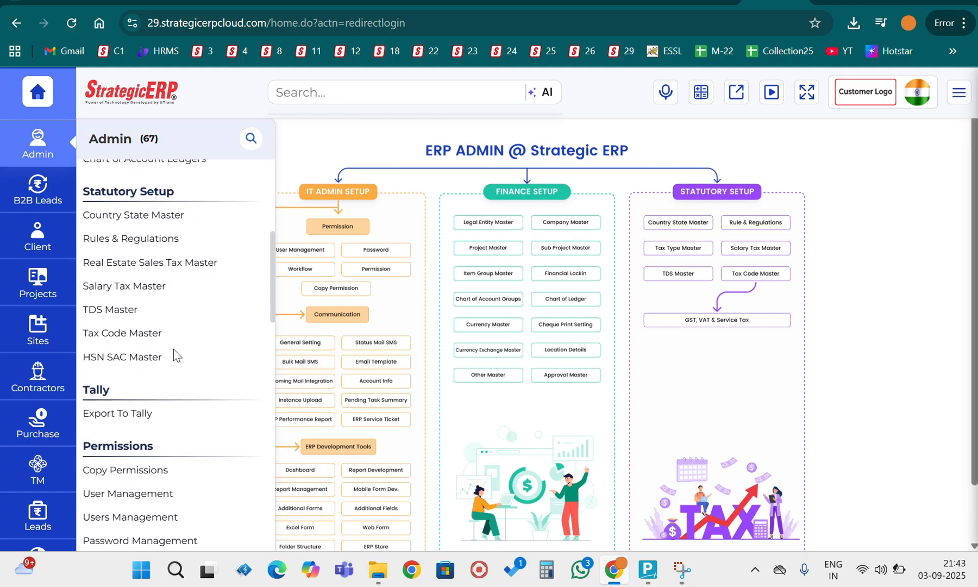
pyautogui.scroll(-1, 174, 349)
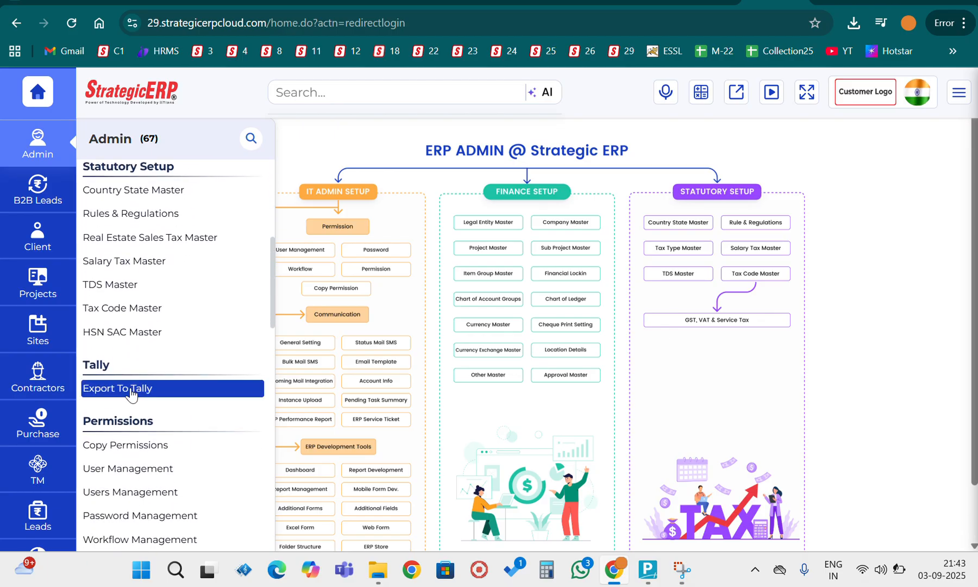
pyautogui.click(130, 389)
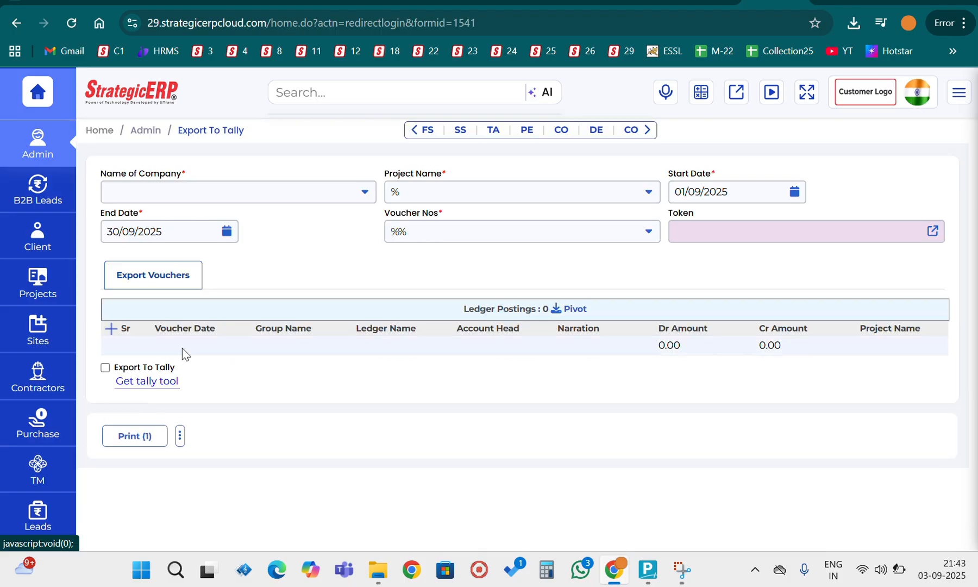
pyautogui.click(150, 387)
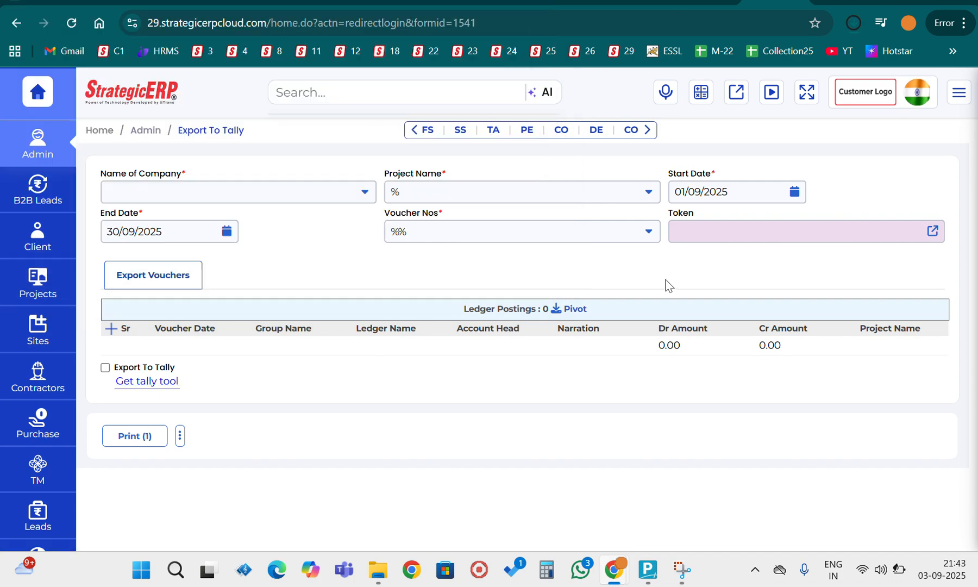
# - Switch to File Explorer, go up to the Downloads folder and inspect the actions available for the tallyprime_tool zip archive
pyautogui.click(382, 573)
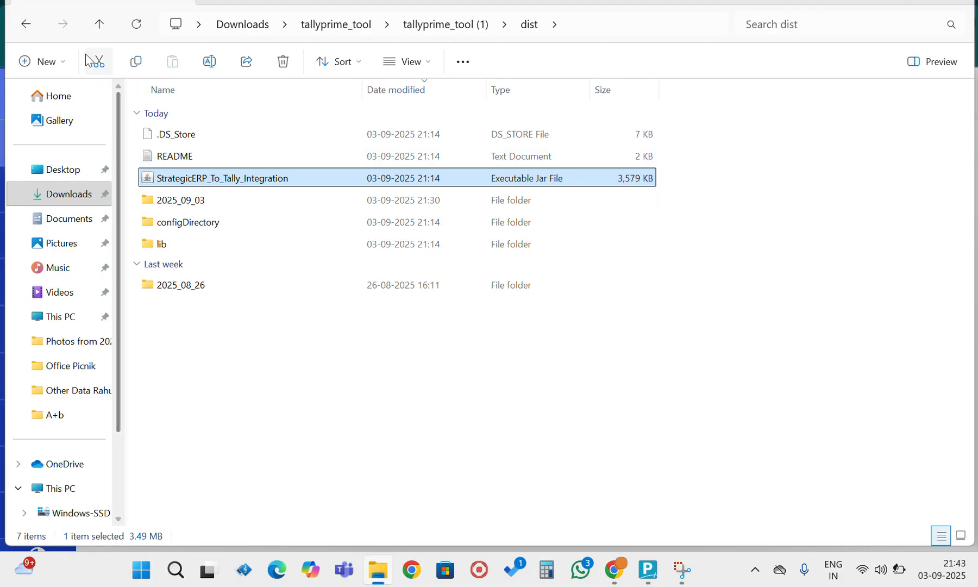
pyautogui.click(97, 28)
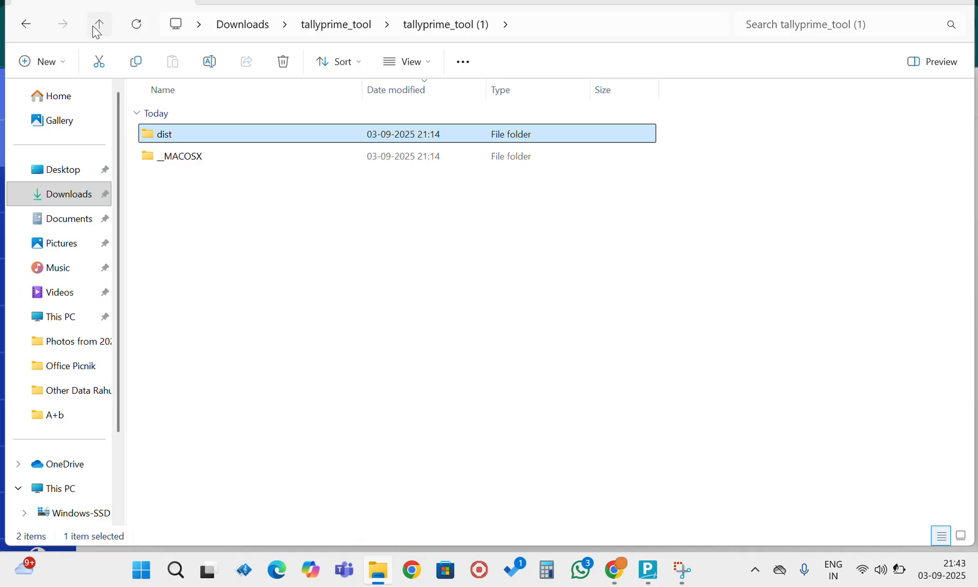
pyautogui.click(97, 28)
pyautogui.click(97, 28)
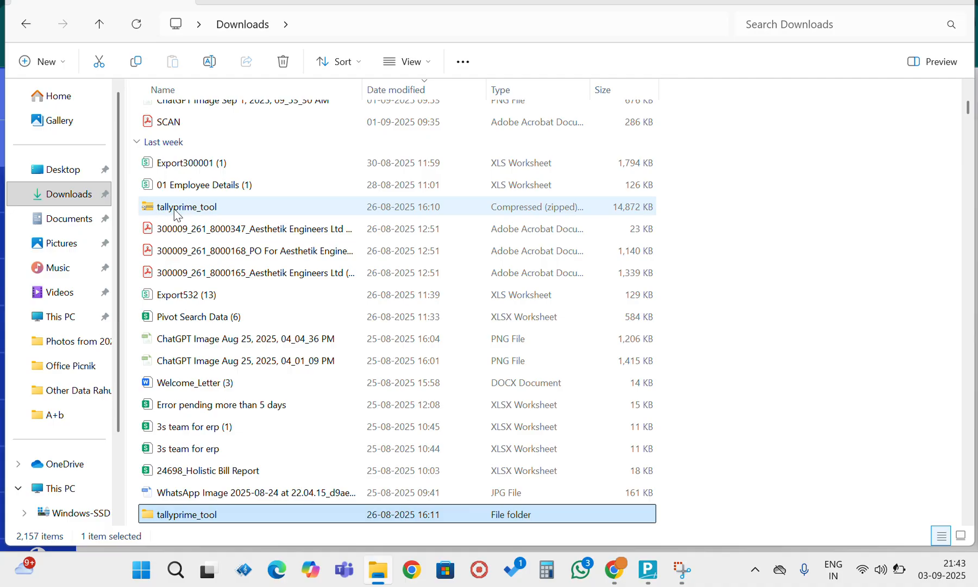
pyautogui.moveTo(187, 214)
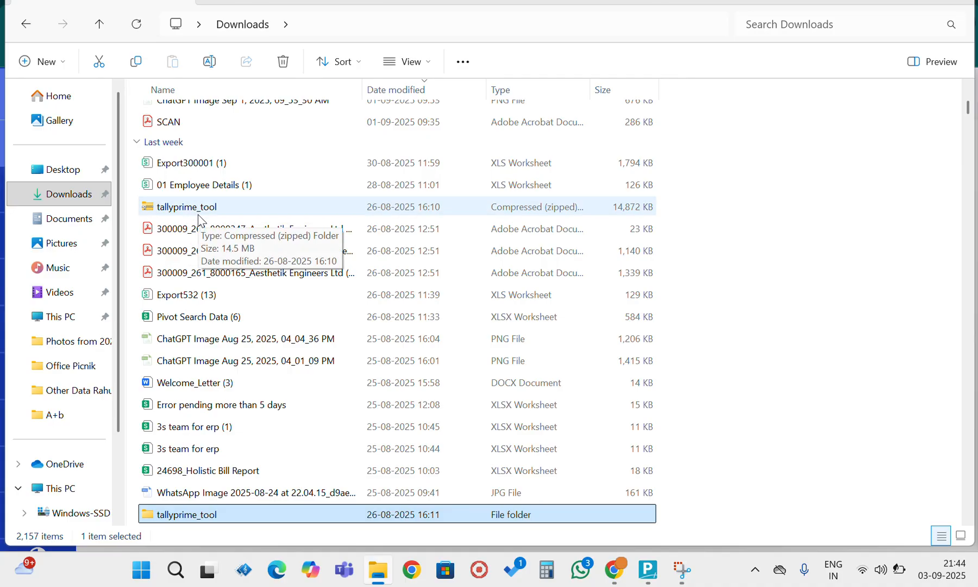
pyautogui.click(198, 217)
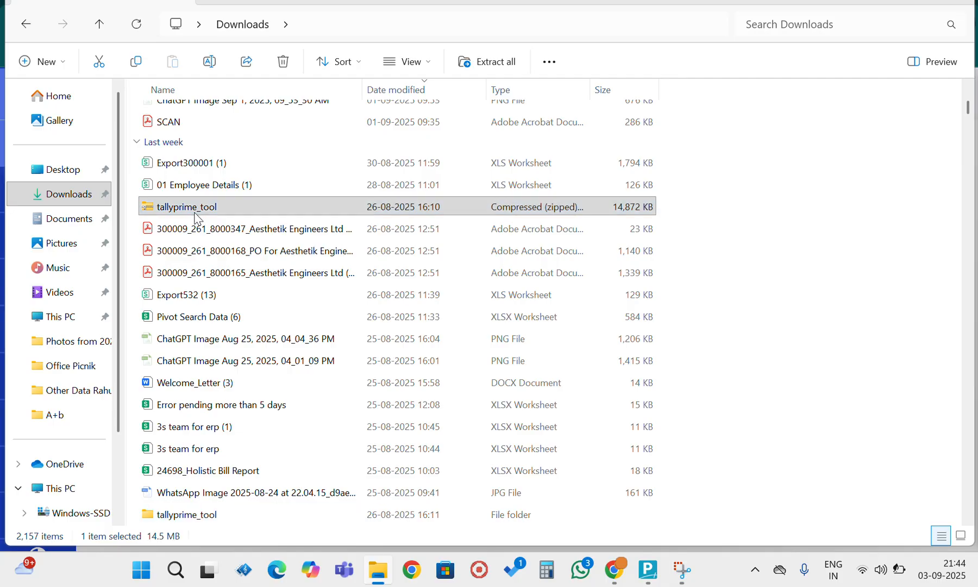
pyautogui.rightClick(195, 218)
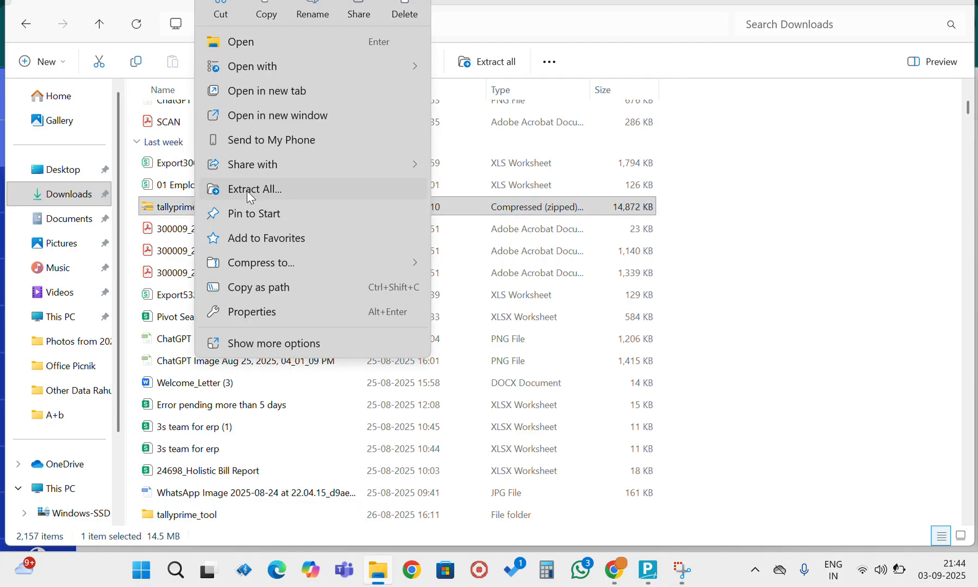
pyautogui.click(742, 265)
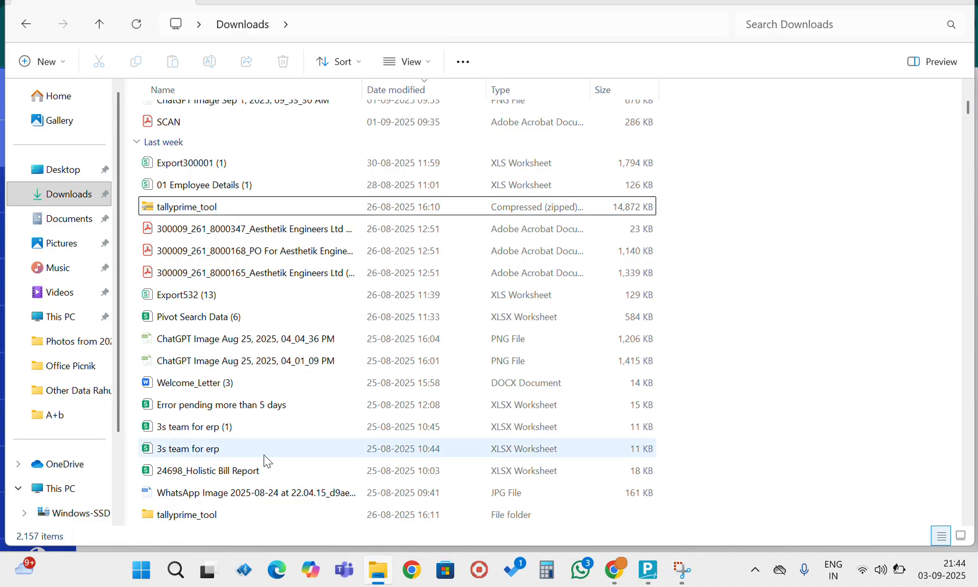
# - Open the dist folder inside the extracted tallyprime_tool folder and its tallyprime_tool (1) subfolder
pyautogui.doubleClick(188, 519)
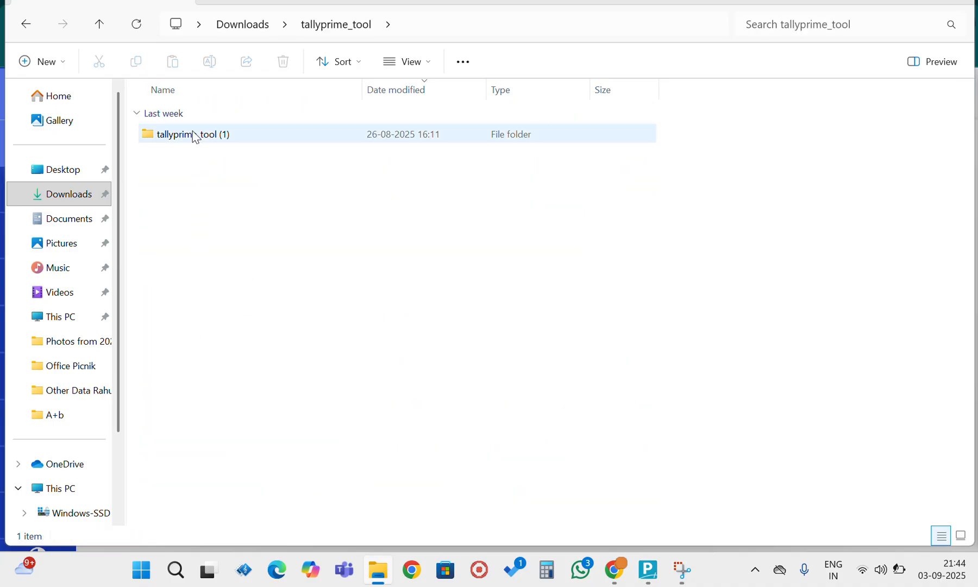
pyautogui.click(194, 134)
pyautogui.doubleClick(194, 135)
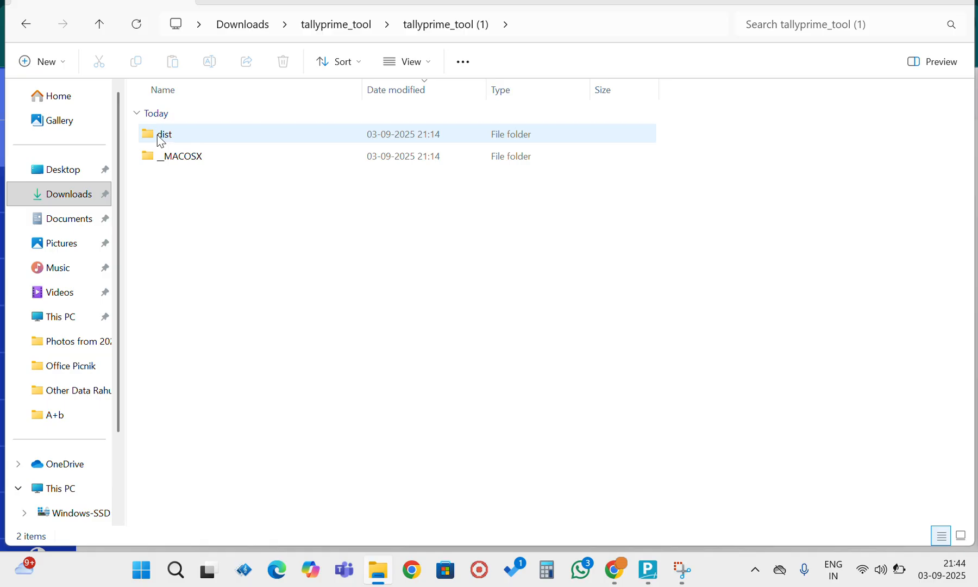
pyautogui.moveTo(158, 137)
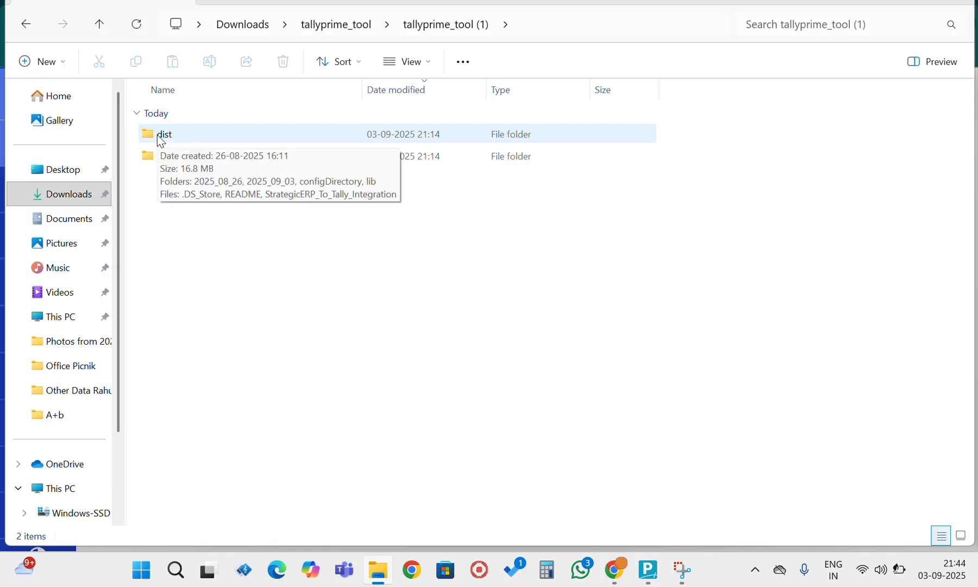
pyautogui.doubleClick(157, 135)
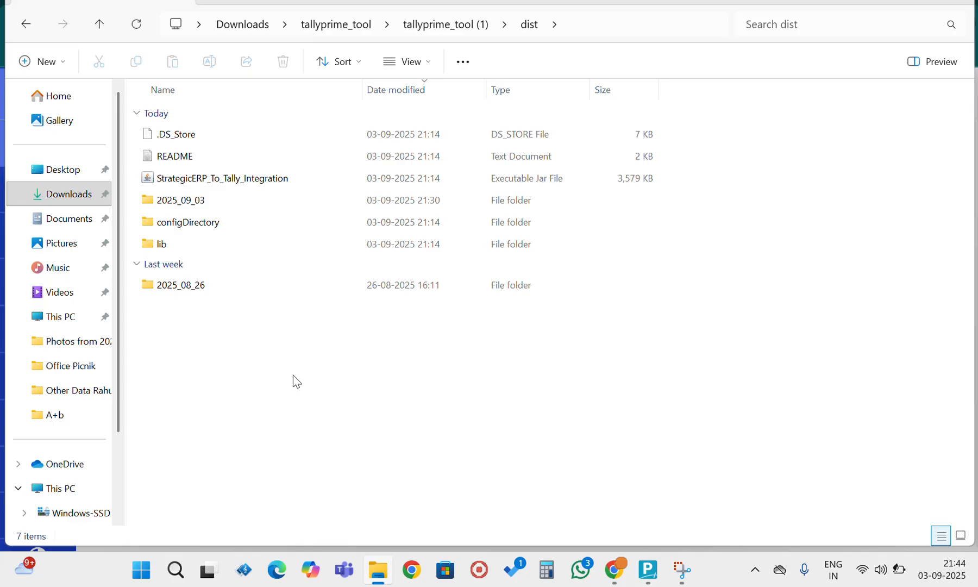
# - Launch the StrategicERP_To_Tally_Integration jar file and set the integration mode to ERP To Tally
pyautogui.doubleClick(251, 181)
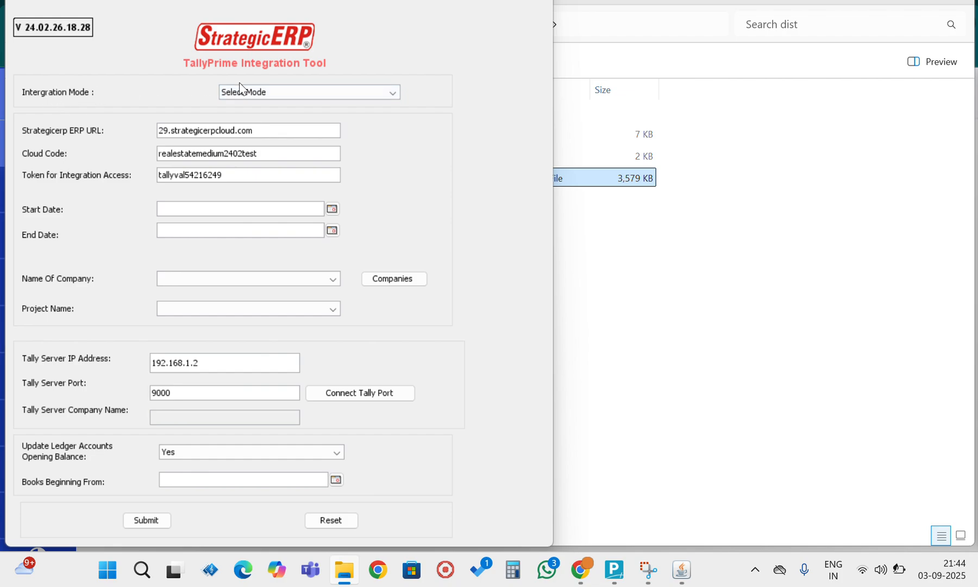
pyautogui.click(263, 96)
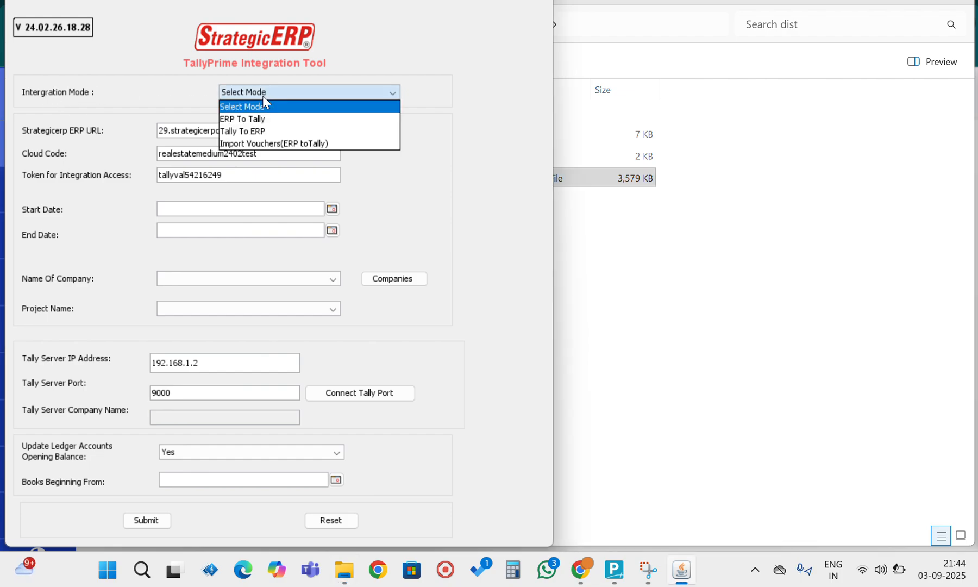
pyautogui.click(243, 119)
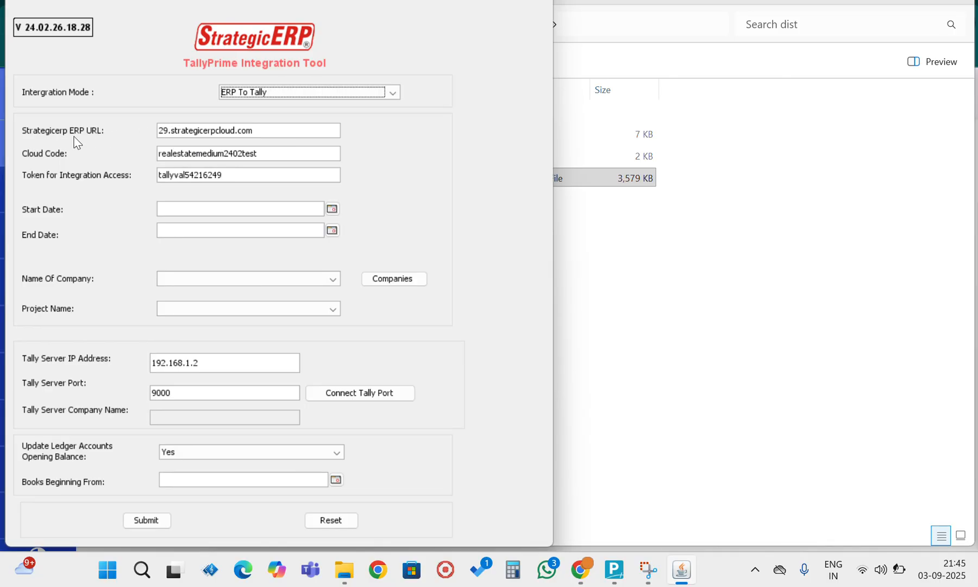
# - Compare the integration tool's ERP URL with the web address of the StrategicERP page in Chrome, and return to the tool
pyautogui.doubleClick(203, 130)
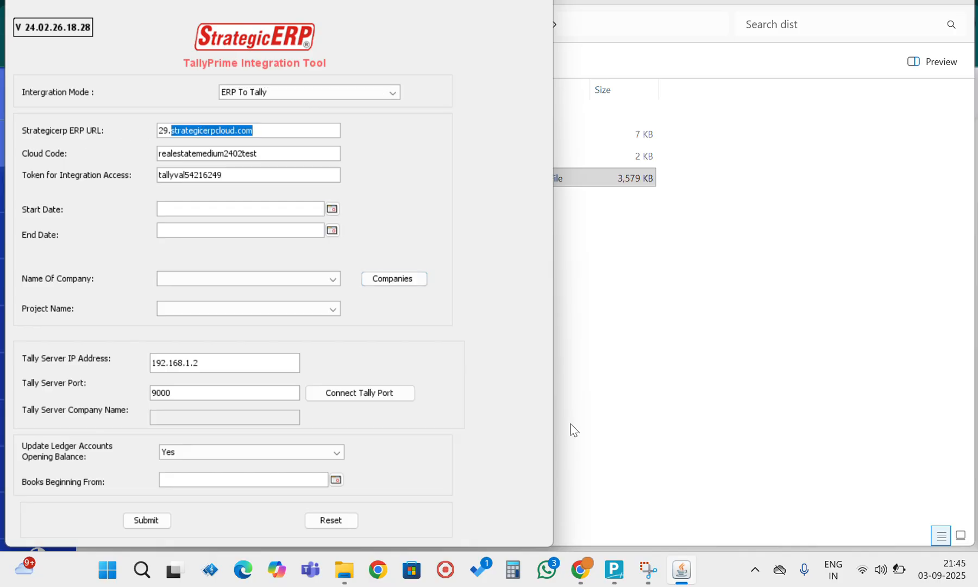
pyautogui.moveTo(579, 570)
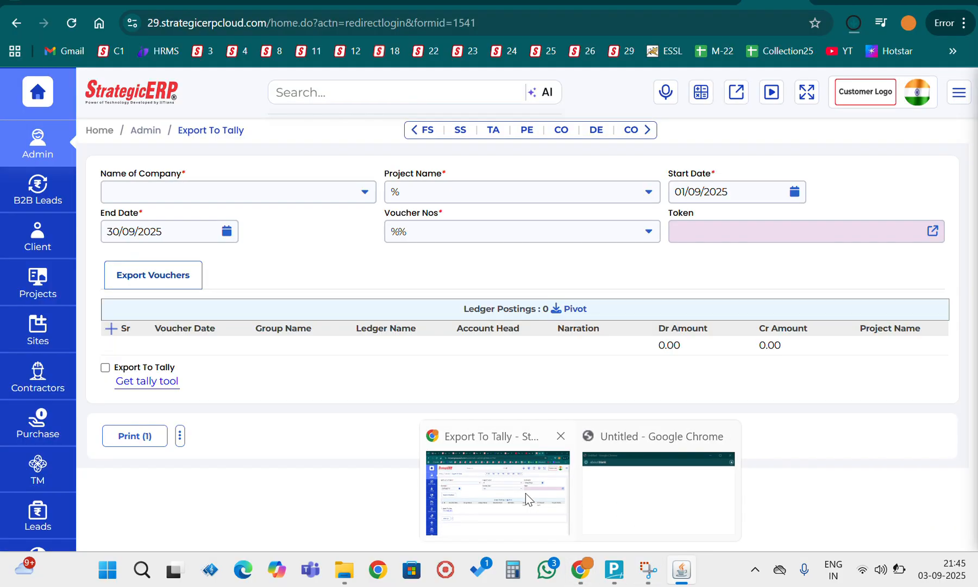
pyautogui.click(526, 493)
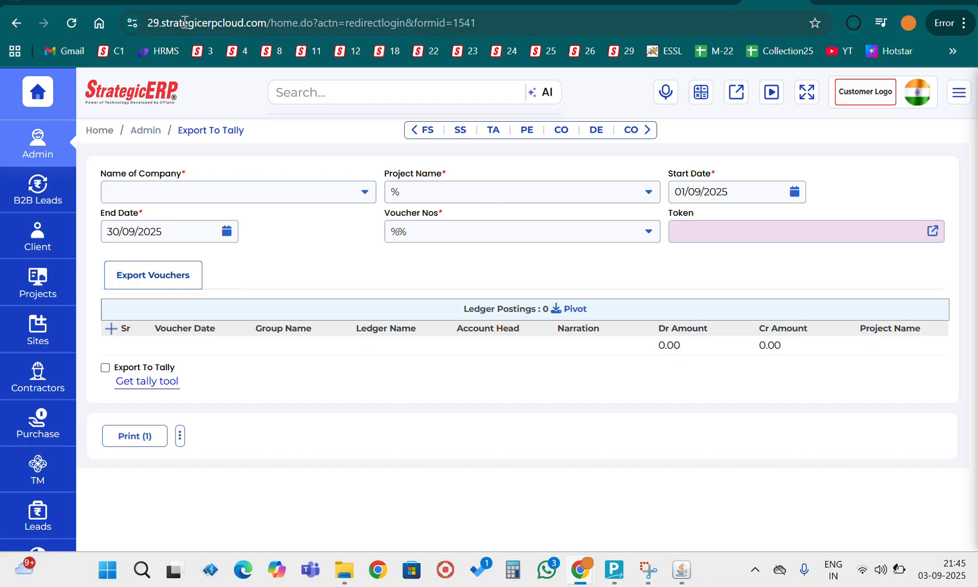
pyautogui.click(205, 26)
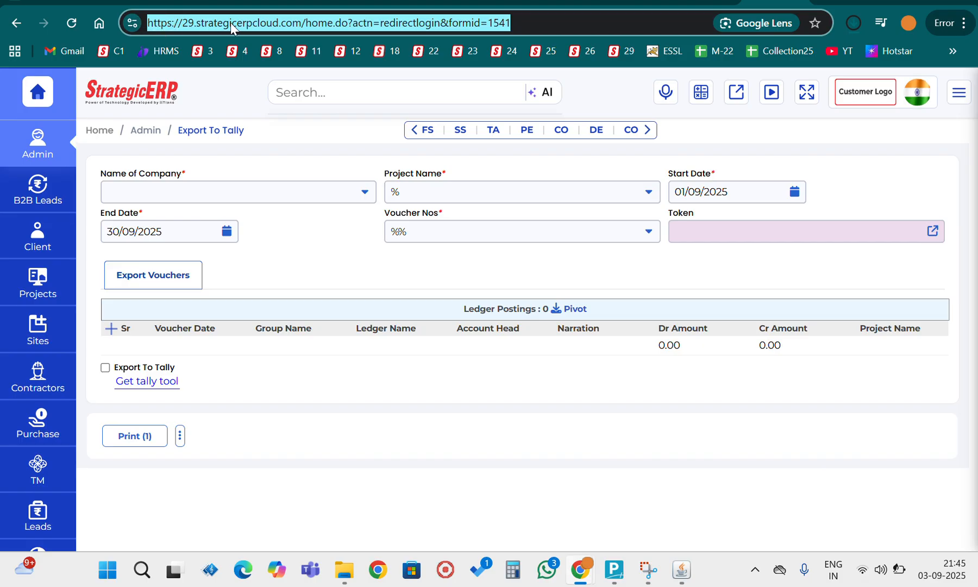
pyautogui.click(305, 24)
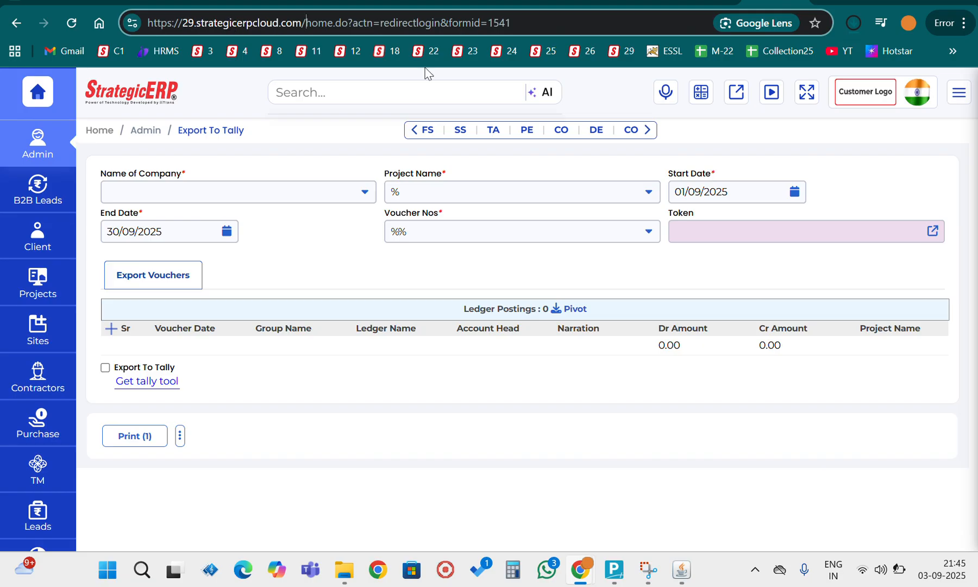
pyautogui.click(680, 570)
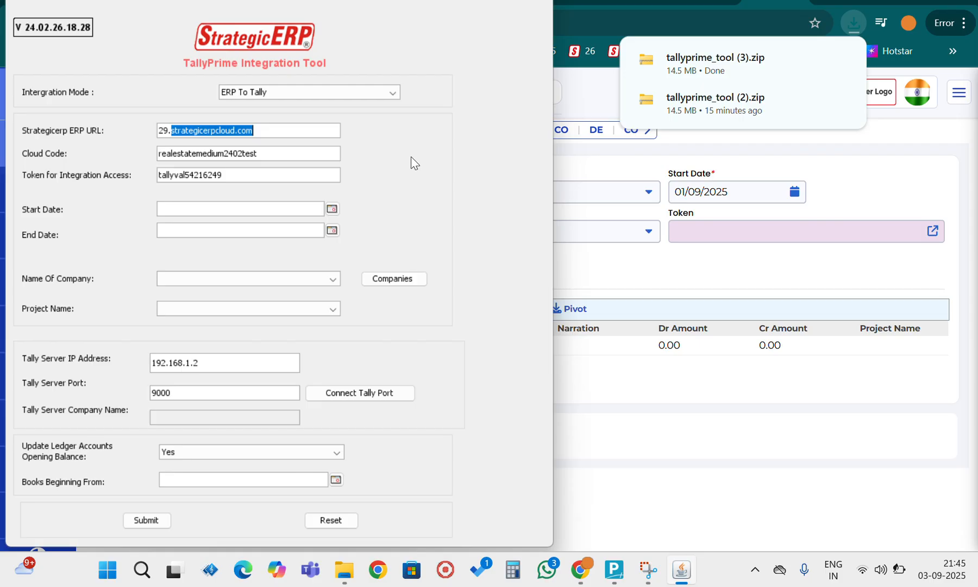
# - Open the StrategicERP server 12 bookmark in a new Chrome tab and sign out to reach its login page
pyautogui.click(235, 155)
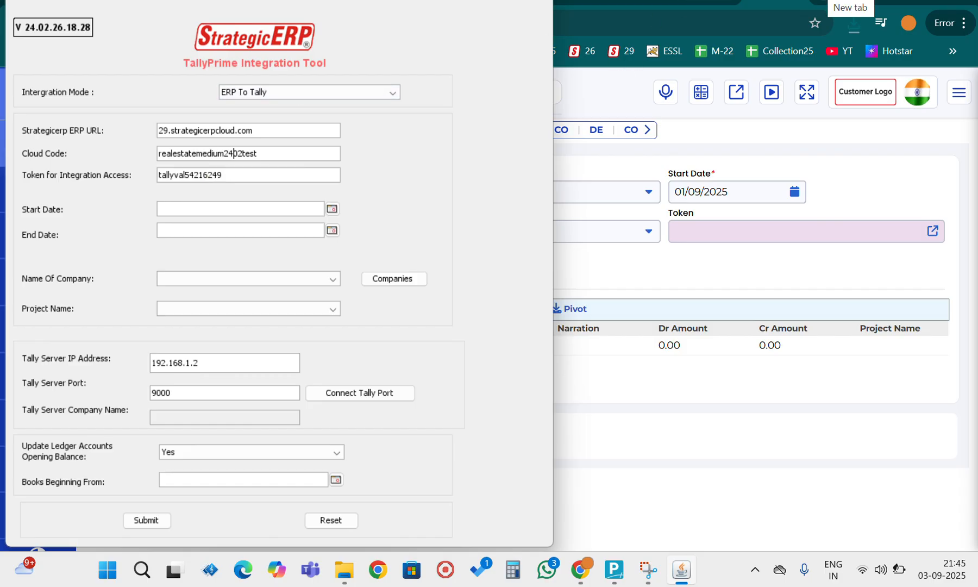
pyautogui.click(805, 4)
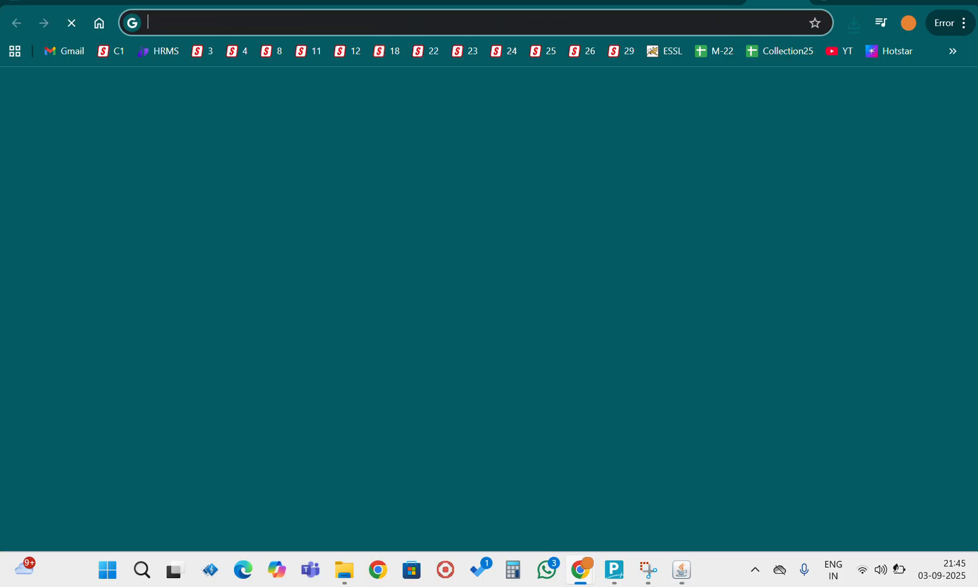
pyautogui.click(345, 52)
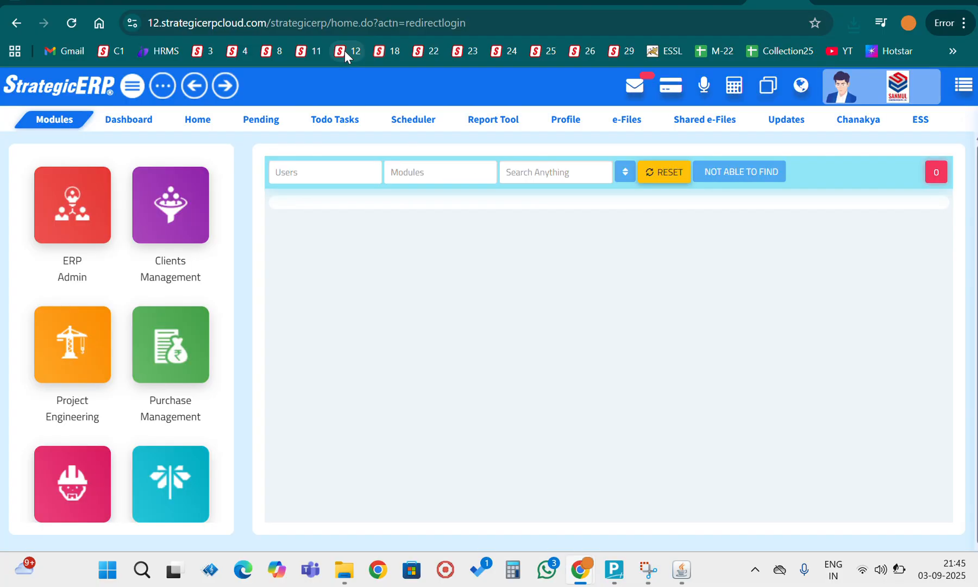
pyautogui.click(872, 87)
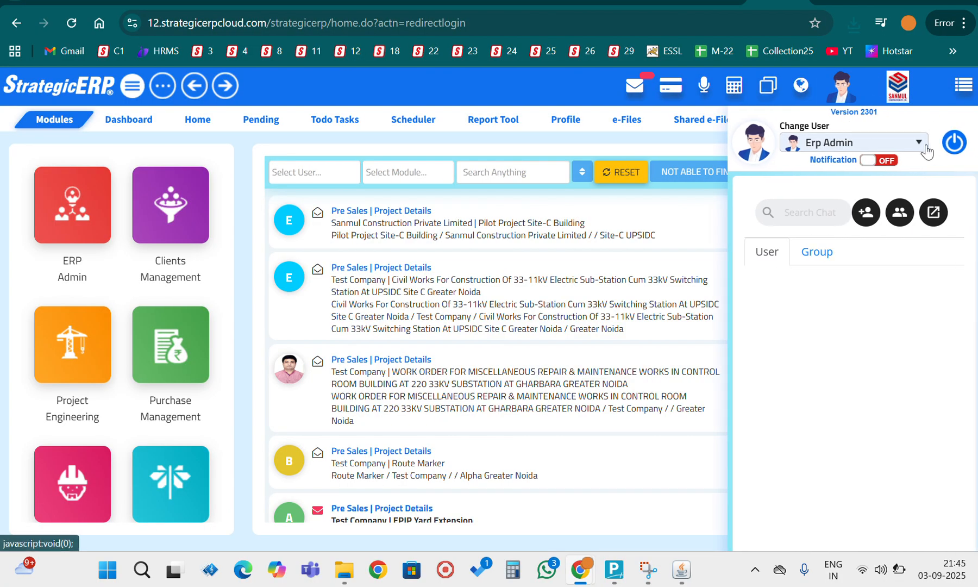
pyautogui.click(954, 142)
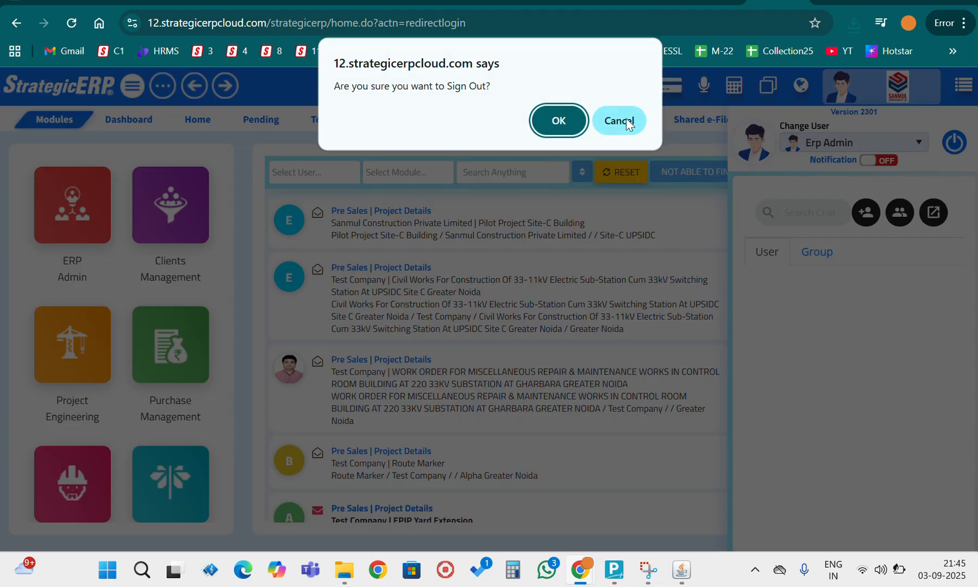
pyautogui.click(553, 121)
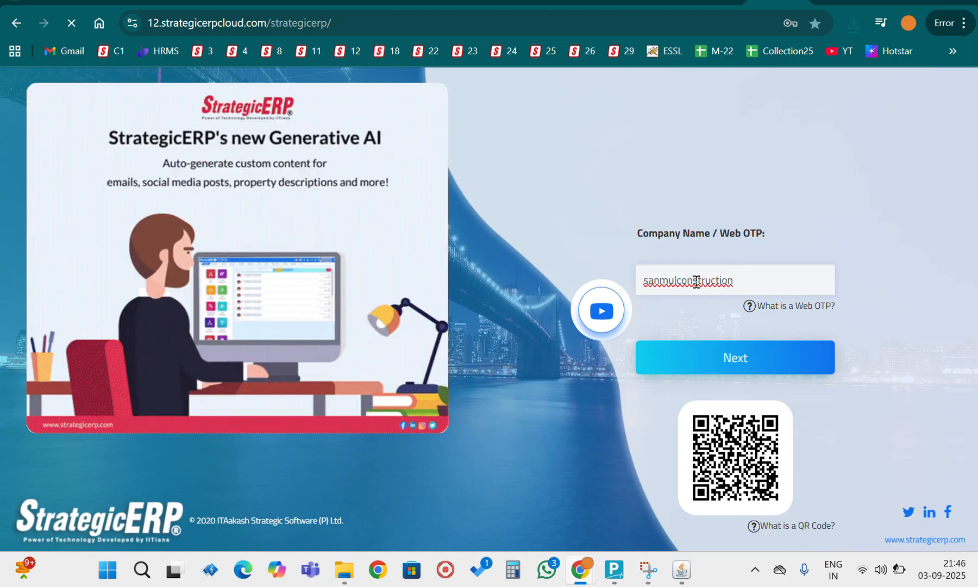
# - Highlight the company name on the login page and compare it with the Cloud Code field in the integration tool
pyautogui.doubleClick(661, 280)
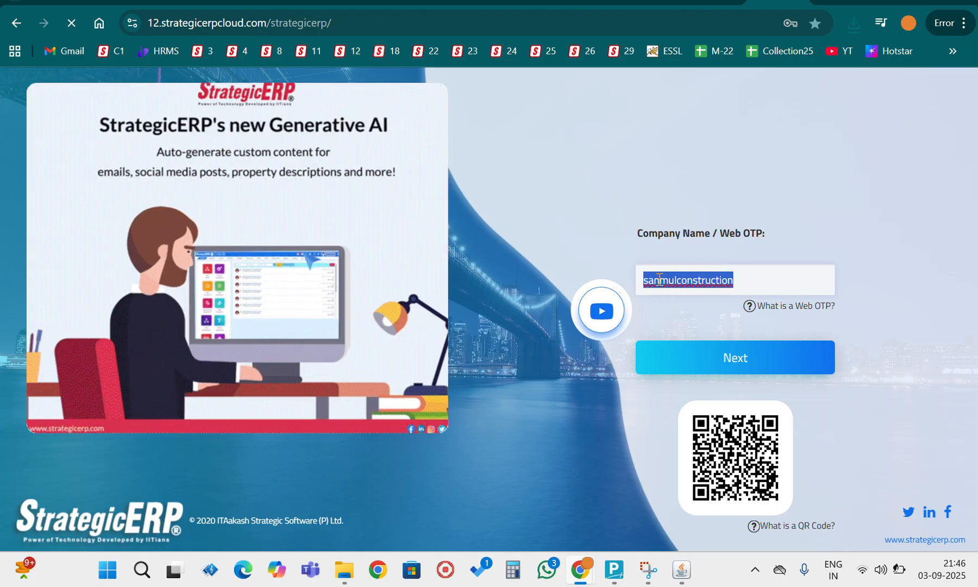
pyautogui.moveTo(682, 577)
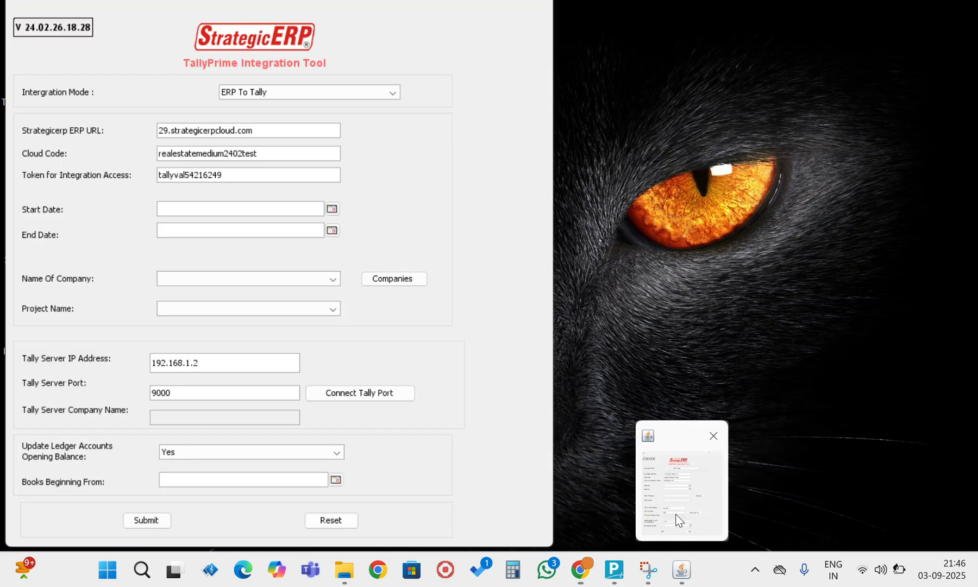
pyautogui.click(678, 516)
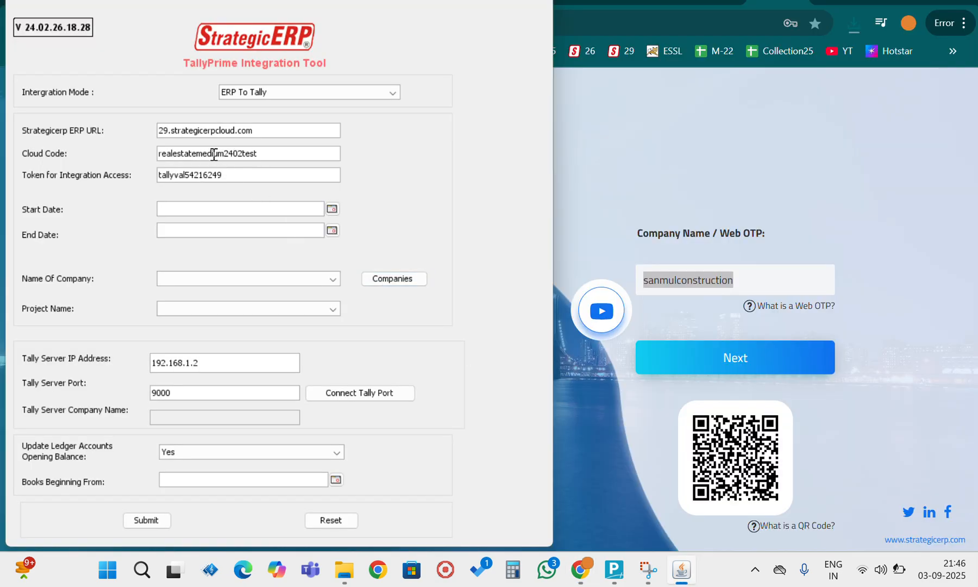
# - Highlight the token for integration access in the integration tool and return to the Export To Tally page in Chrome
pyautogui.click(795, 1)
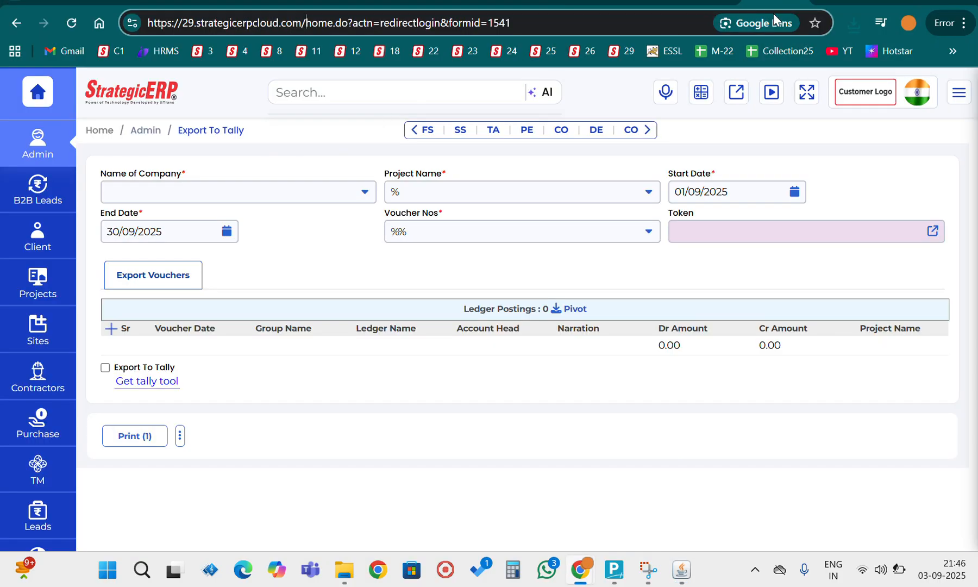
pyautogui.moveTo(679, 569)
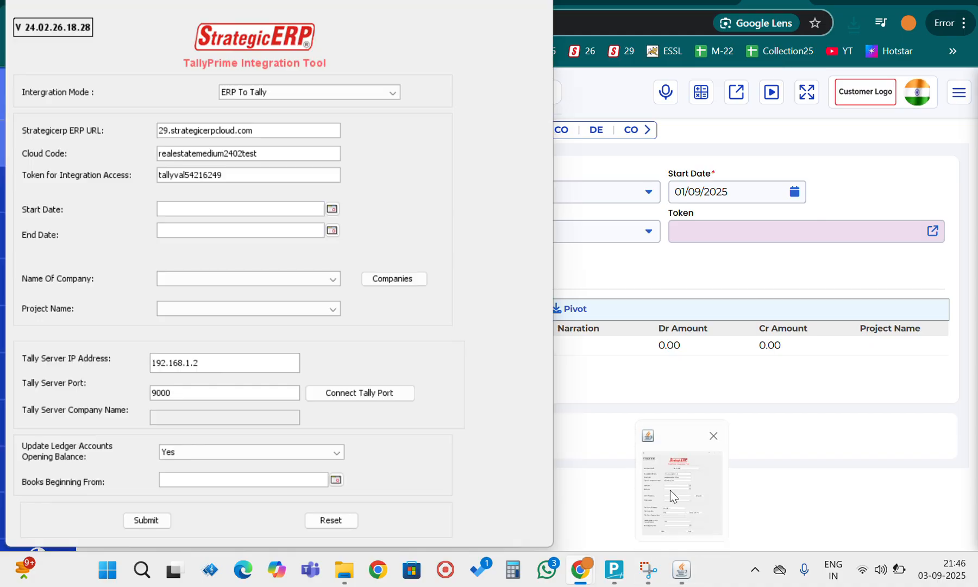
pyautogui.click(671, 494)
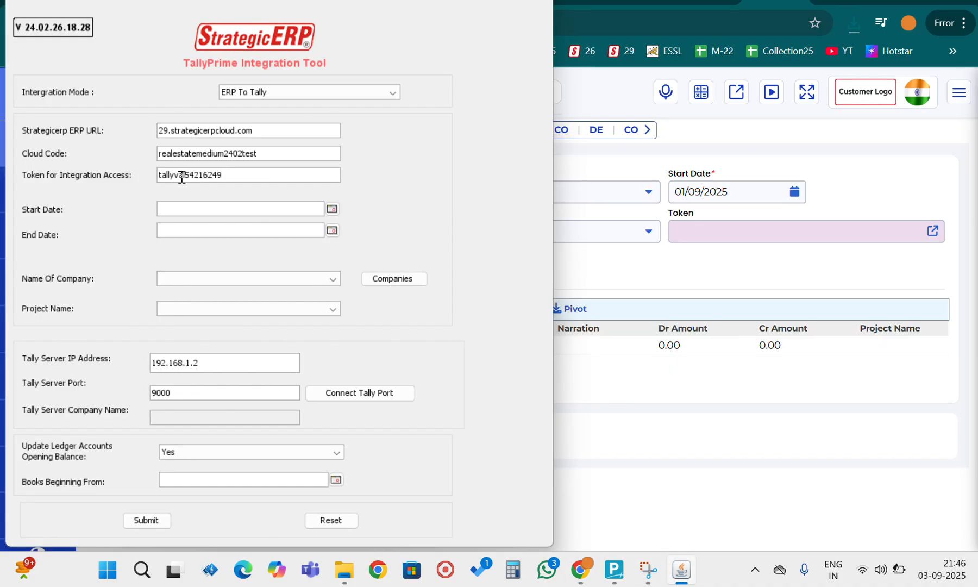
pyautogui.doubleClick(182, 174)
pyautogui.click(767, 1)
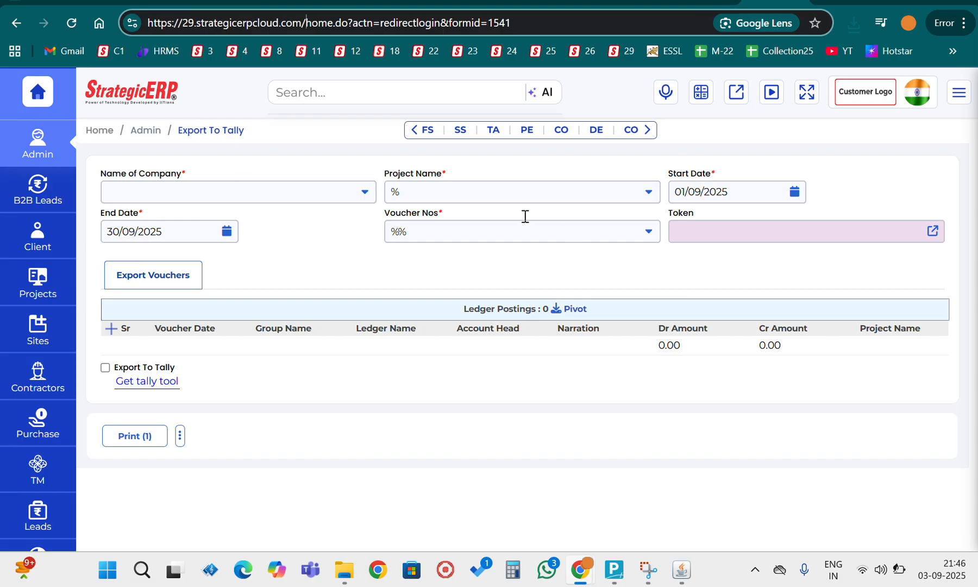
# - Select Tyagi Constraction Pvt. Ltd. as the company on the Export To Tally page, and view the token generation form
pyautogui.click(258, 186)
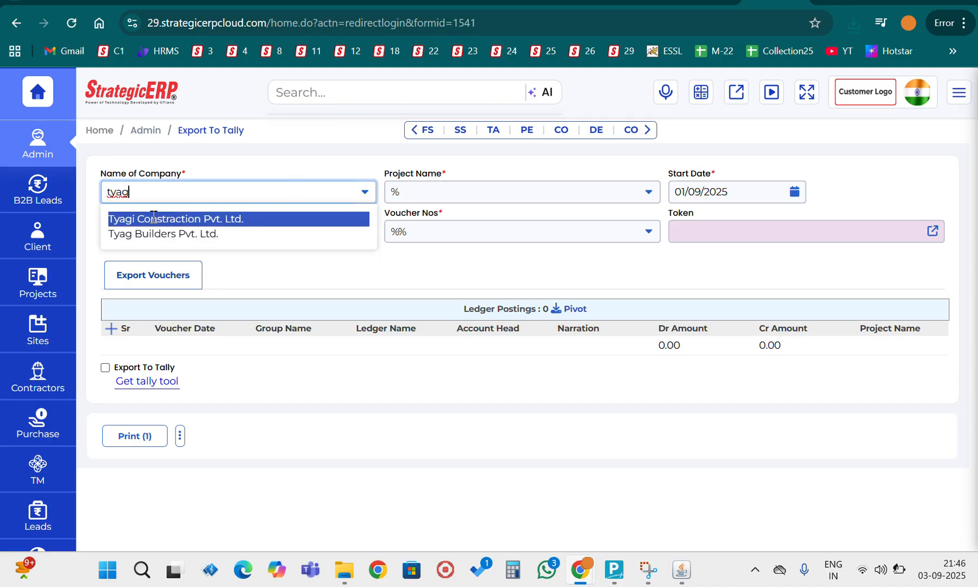
pyautogui.click(154, 217)
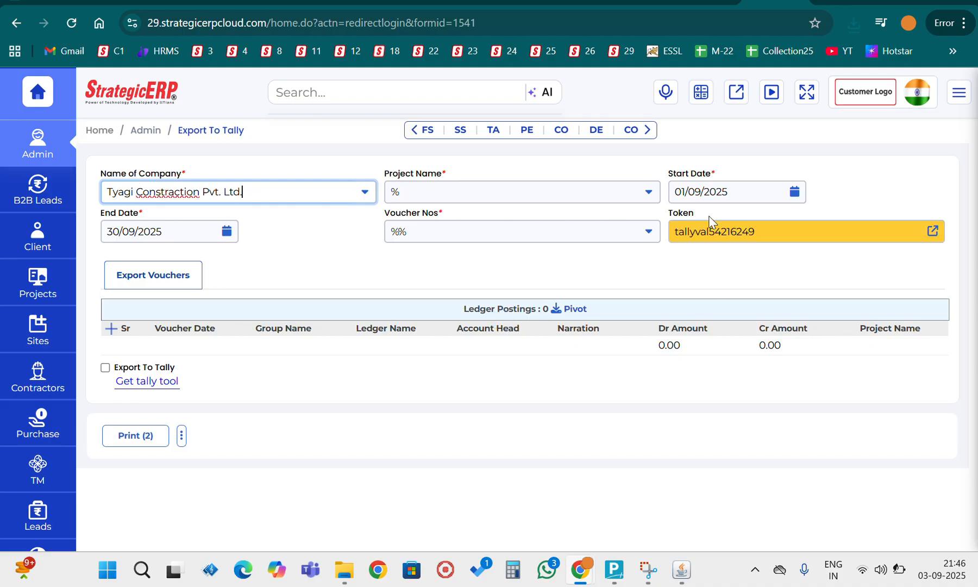
pyautogui.click(932, 233)
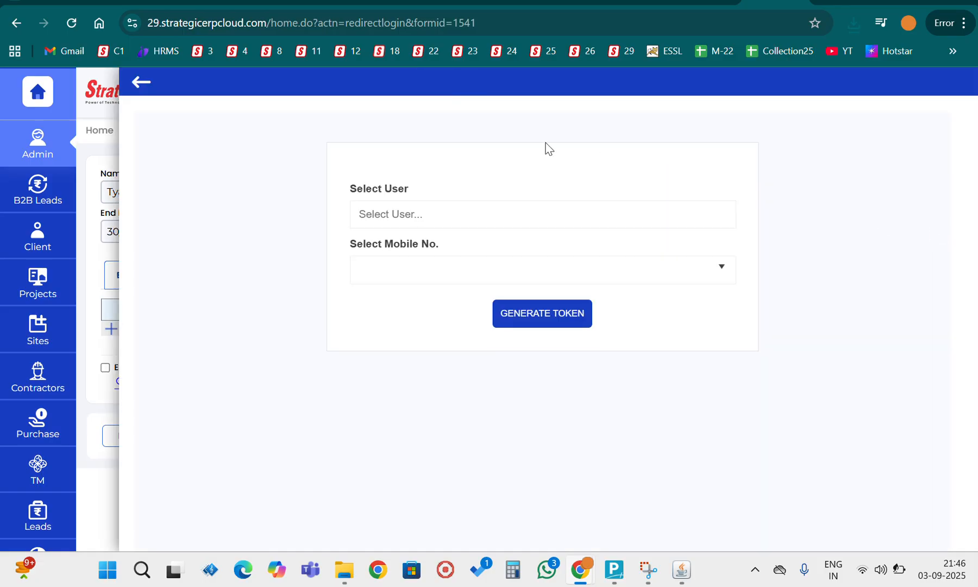
pyautogui.click(140, 81)
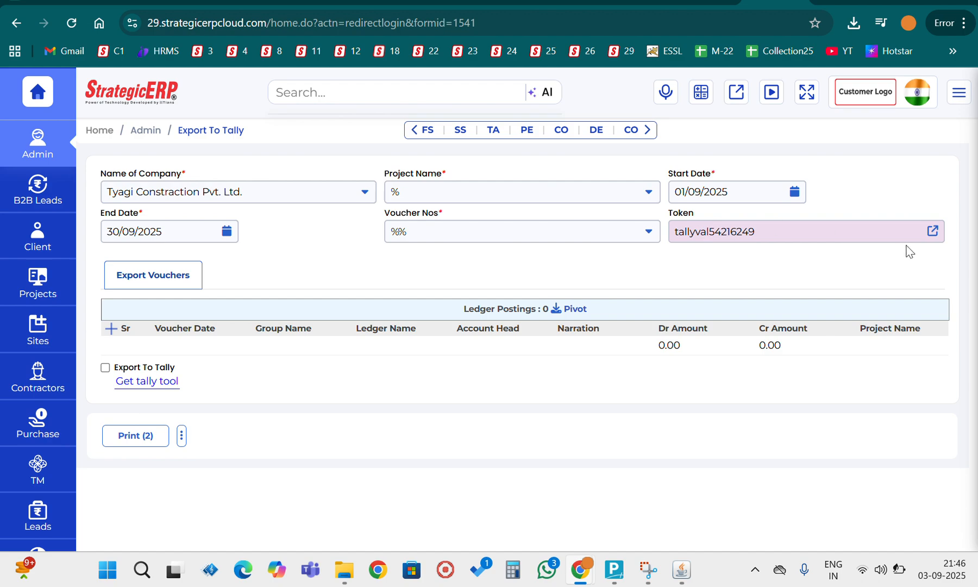
# - Request an integration token for the chosen user and their mobile number, and select the token text
pyautogui.click(932, 232)
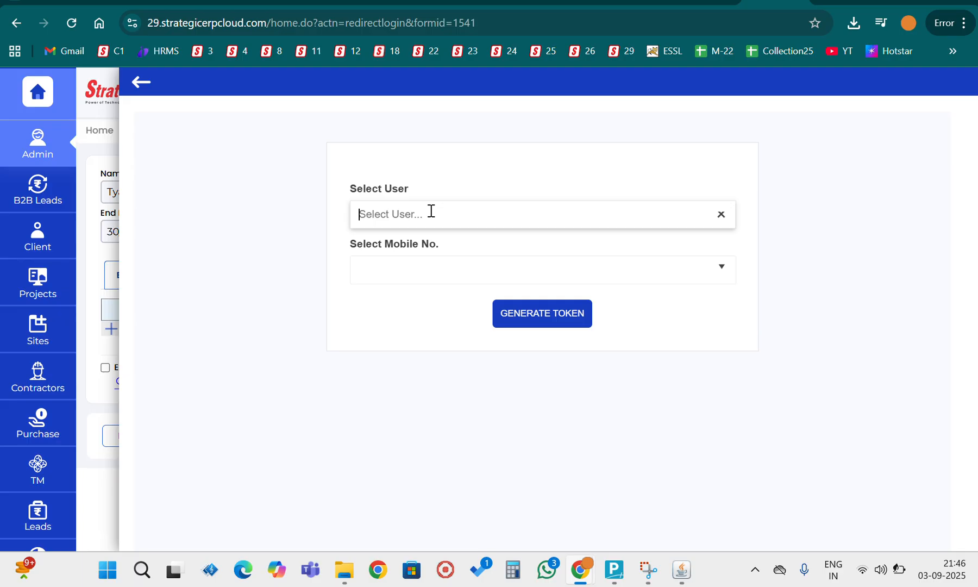
pyautogui.write('rahu')
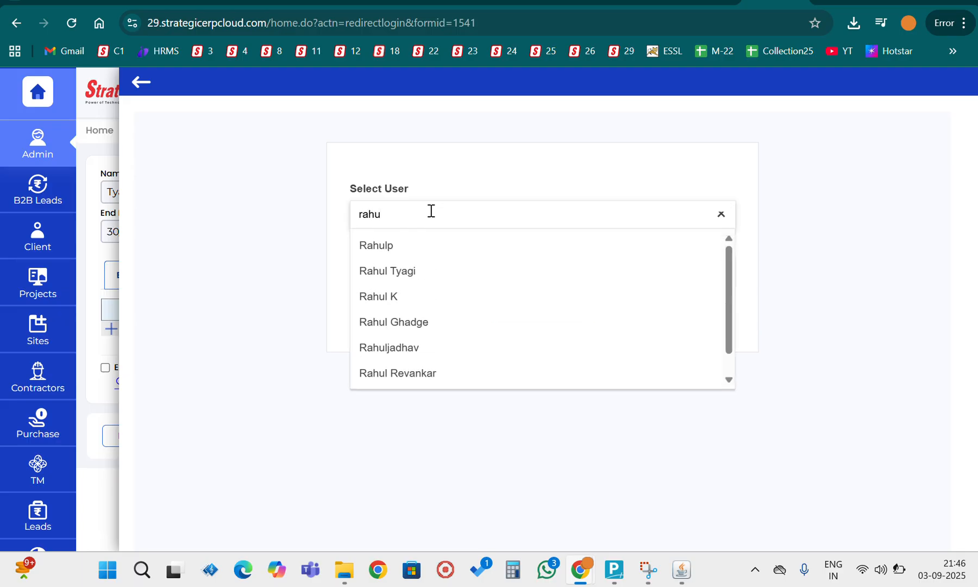
pyautogui.click(386, 275)
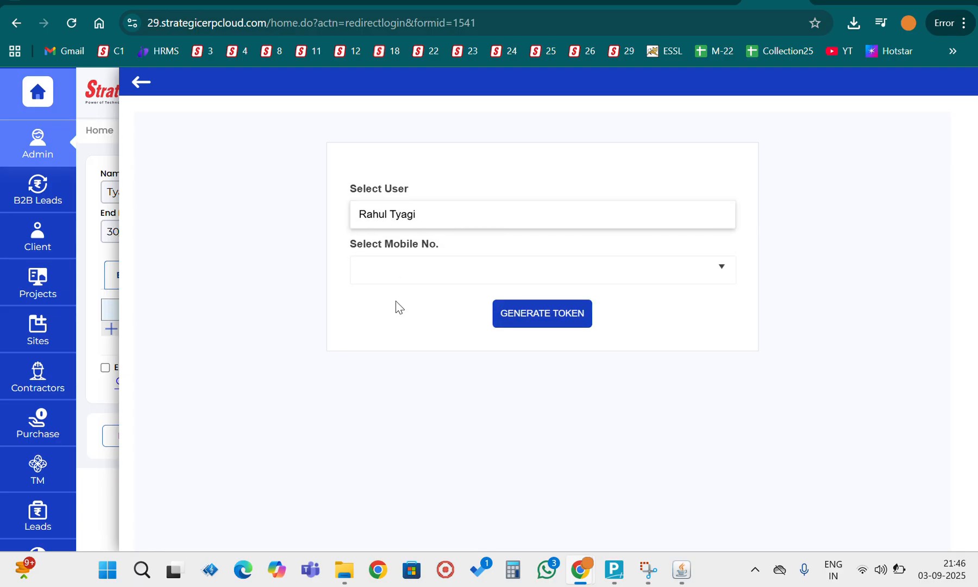
pyautogui.moveTo(407, 278); pyautogui.dragTo(414, 266)
pyautogui.click(414, 272)
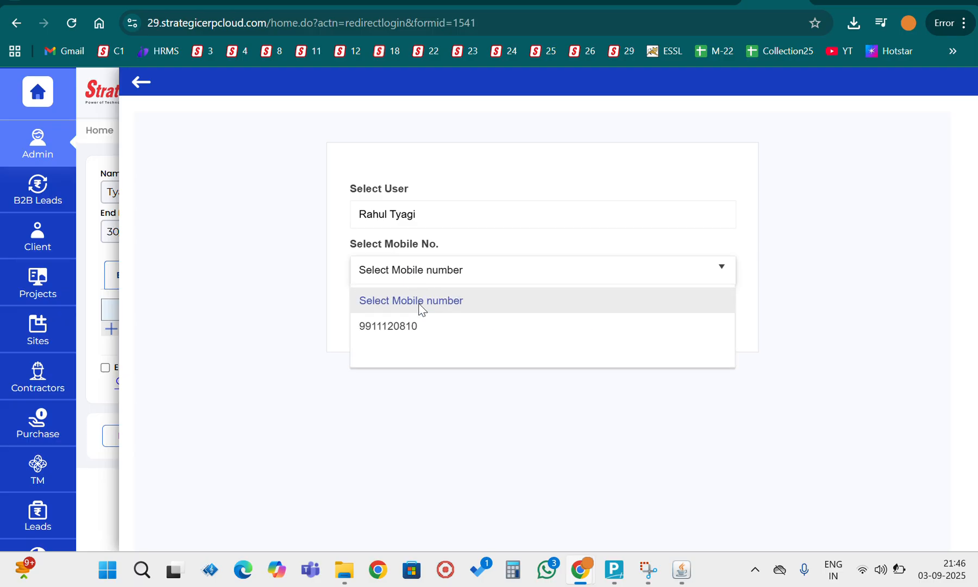
pyautogui.click(418, 335)
pyautogui.click(535, 314)
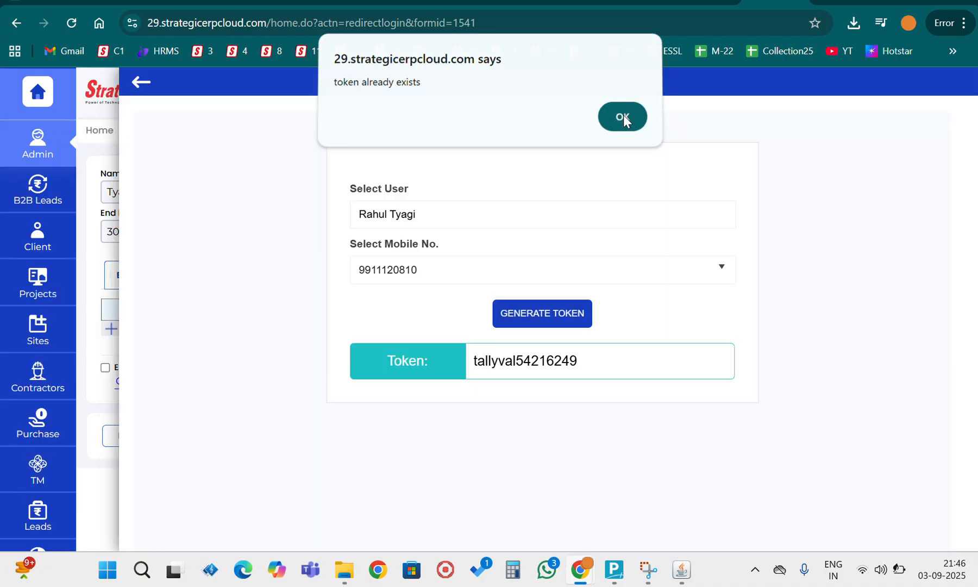
pyautogui.click(623, 117)
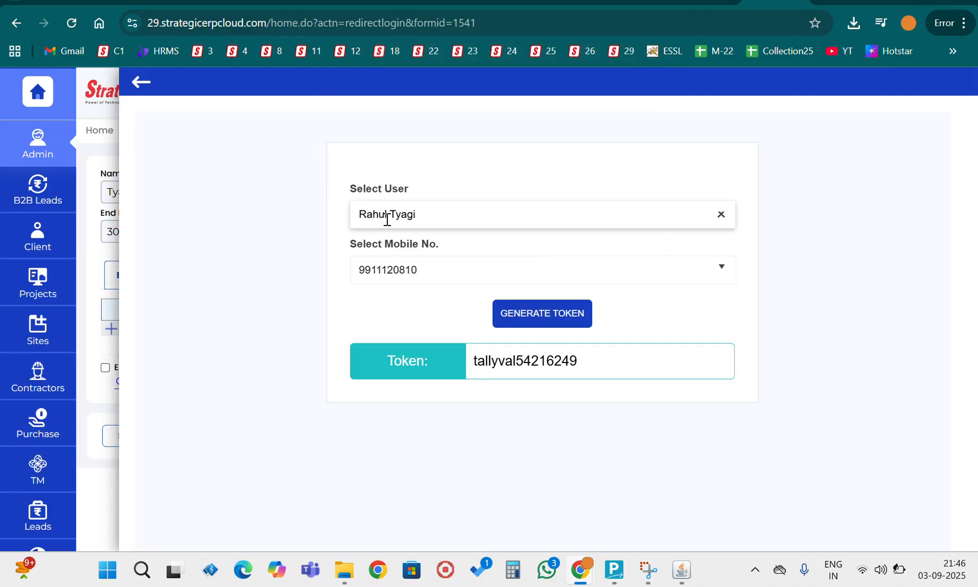
pyautogui.doubleClick(521, 367)
pyautogui.hotkey('ctrl', 'c')
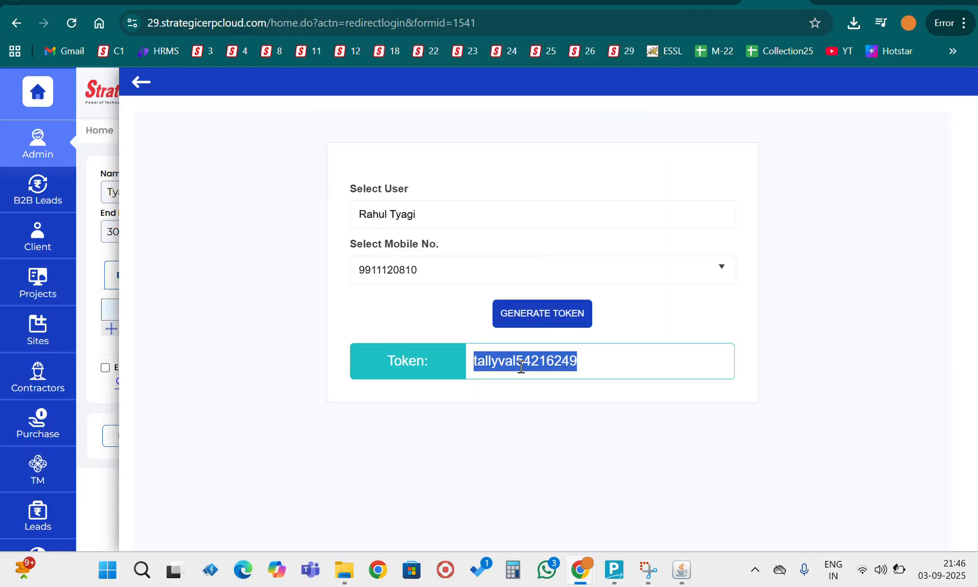
# - Close the token form, switch to the integration tool and paste the token into the Token for Integration Access field
pyautogui.click(141, 81)
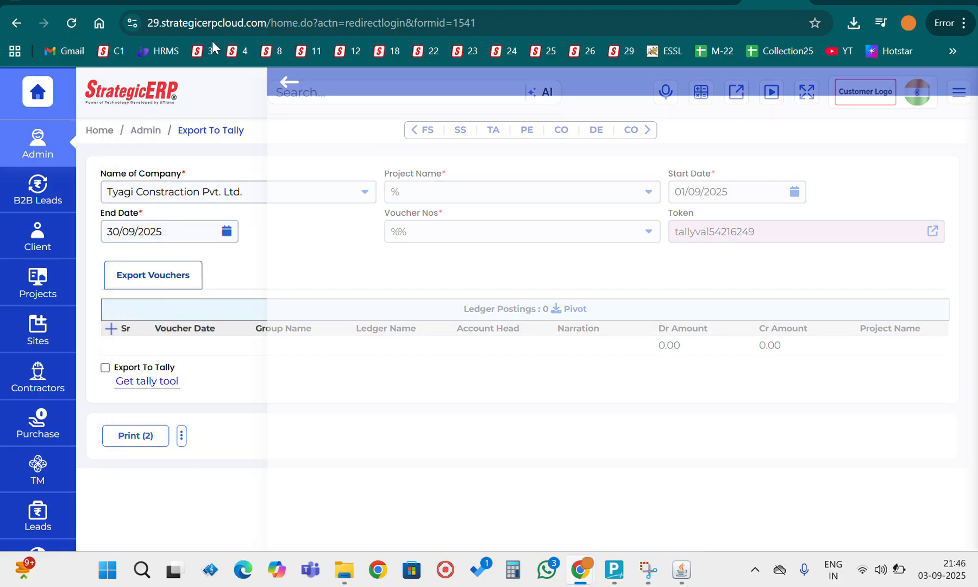
pyautogui.moveTo(681, 569)
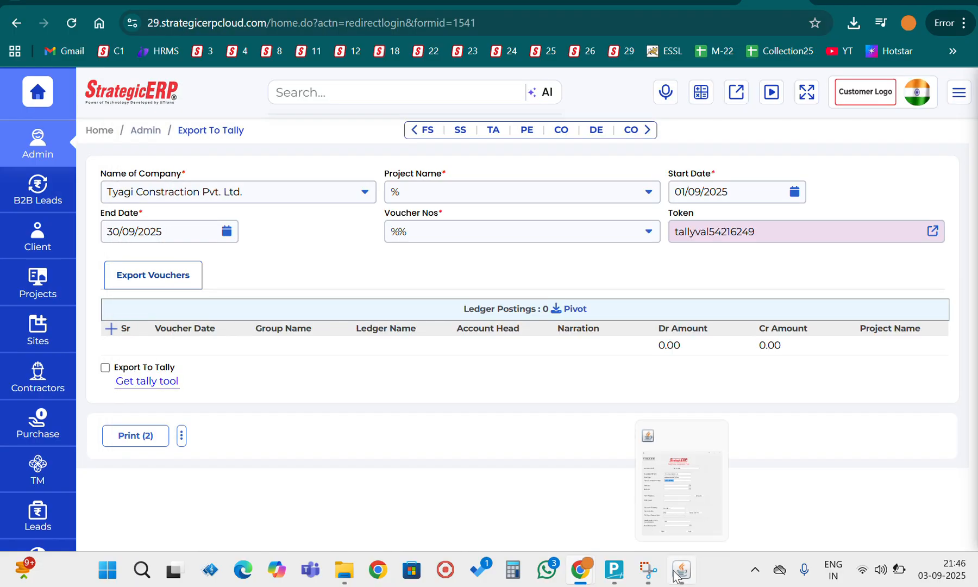
pyautogui.click(693, 497)
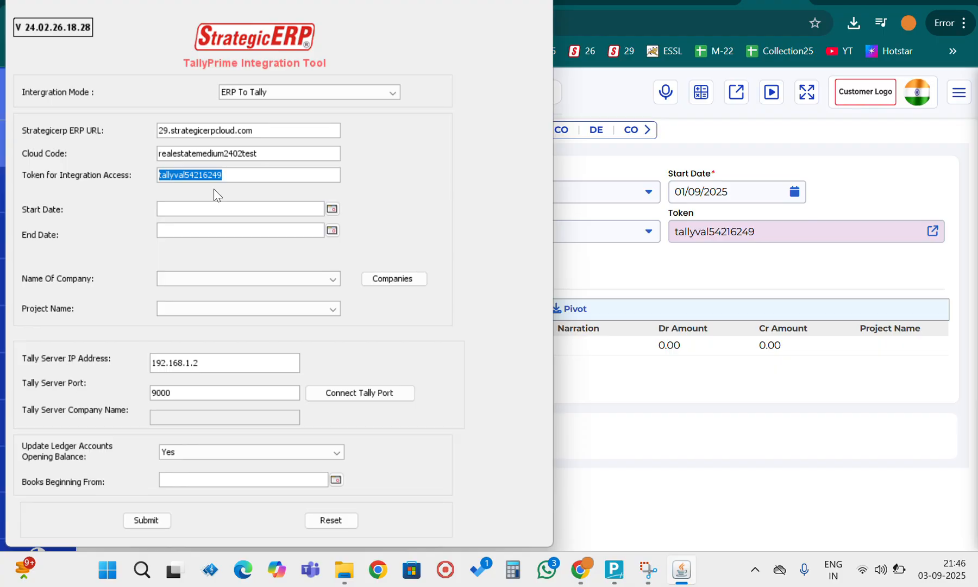
pyautogui.hotkey('ctrl', 'v')
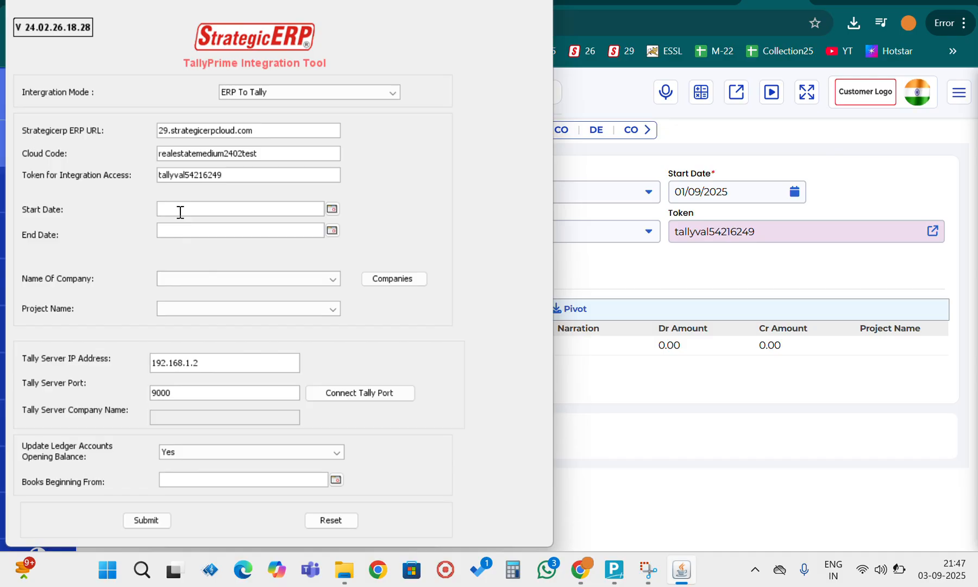
# - Set the start date to 01/04/2025 and the end date to 31/07/2025 in the integration tool
pyautogui.write('01/04/2025')
pyautogui.click(191, 229)
pyautogui.write('31/07/2')
# - Load the list of companies and choose Tyagi Constraction Pvt. Ltd. as the company name
pyautogui.click(394, 282)
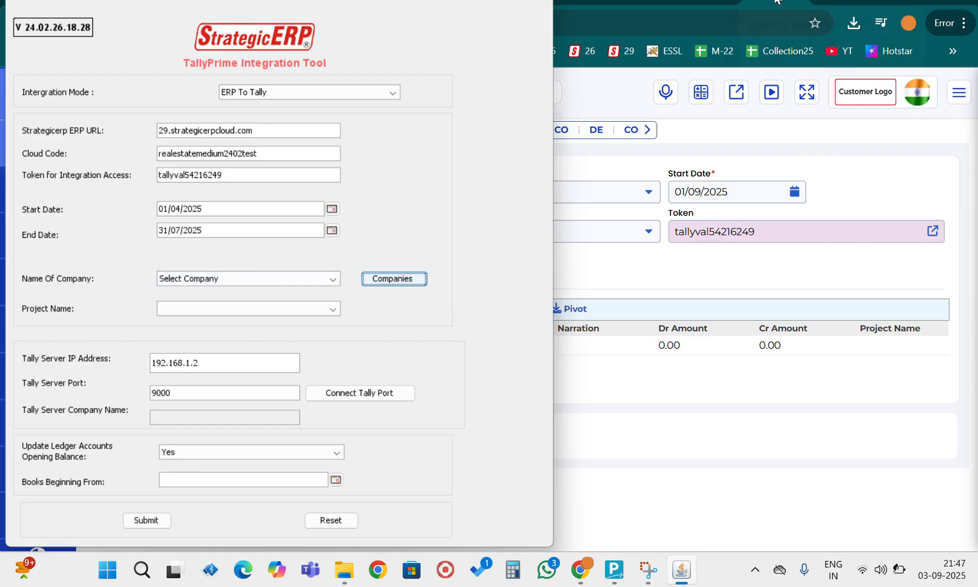
pyautogui.click(278, 280)
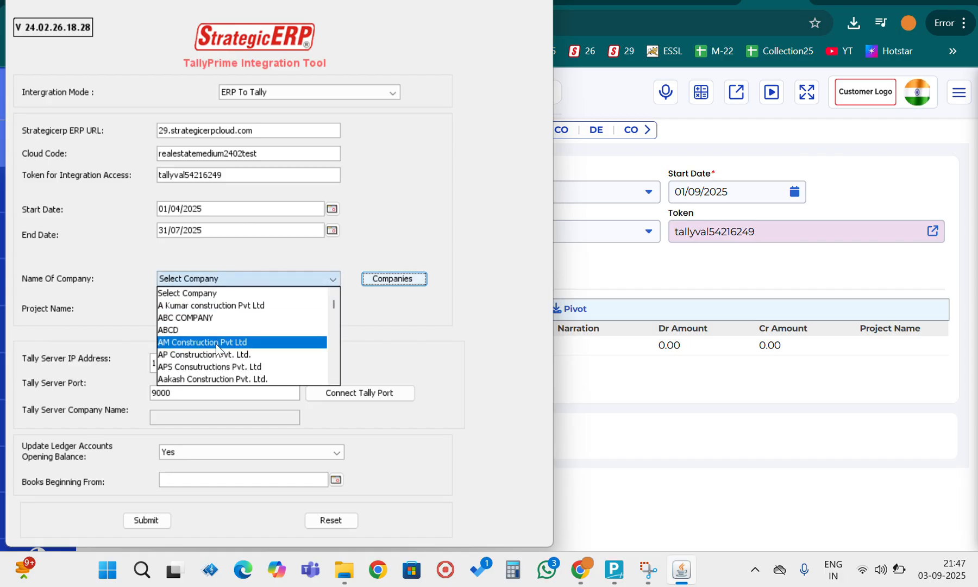
pyautogui.scroll(-14, 215, 350)
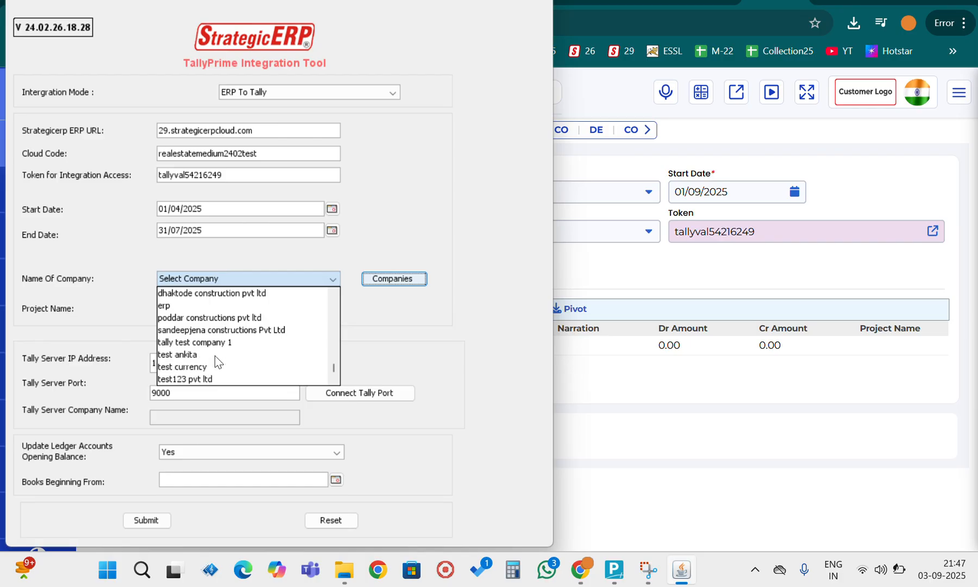
pyautogui.scroll(1, 216, 358)
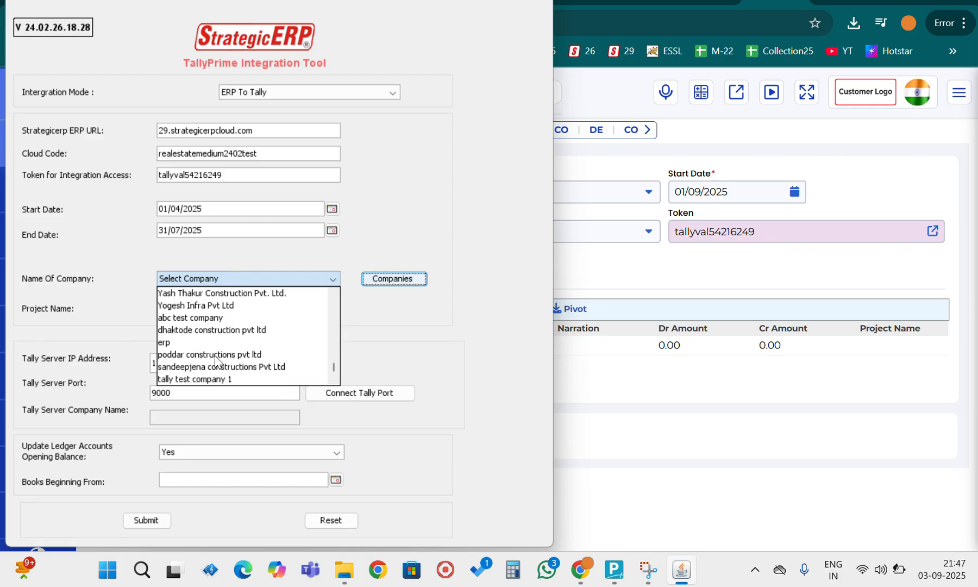
pyautogui.scroll(4, 215, 359)
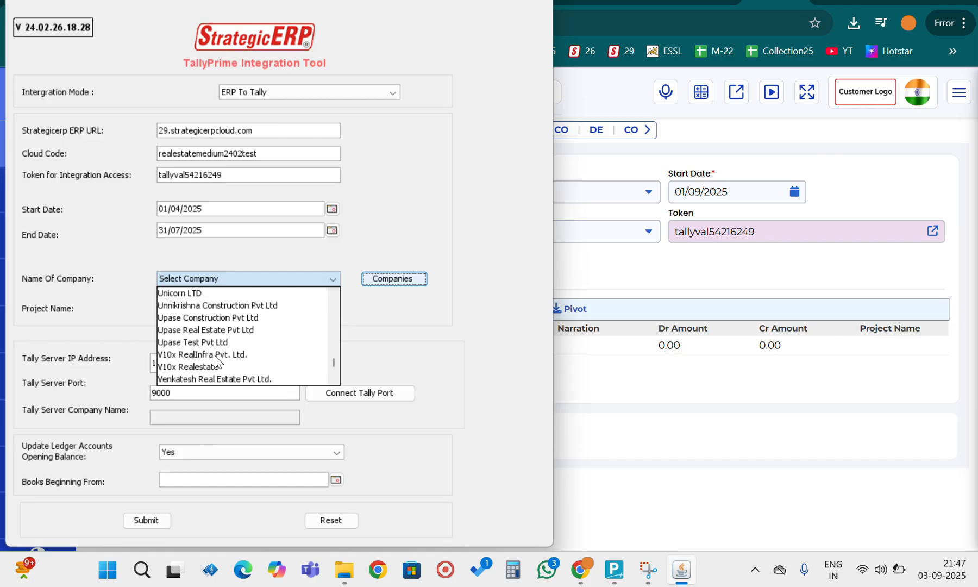
pyautogui.scroll(3, 215, 359)
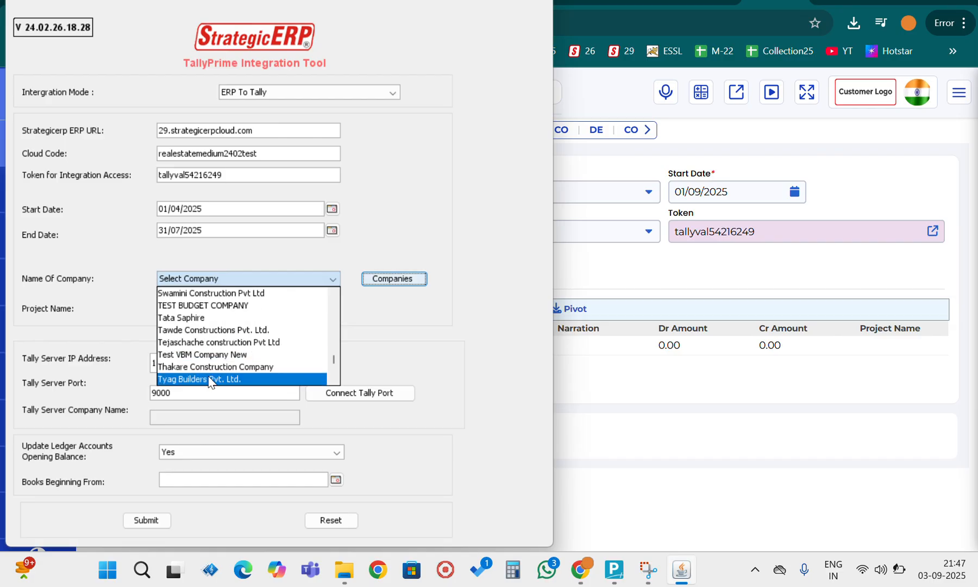
pyautogui.scroll(-1, 208, 378)
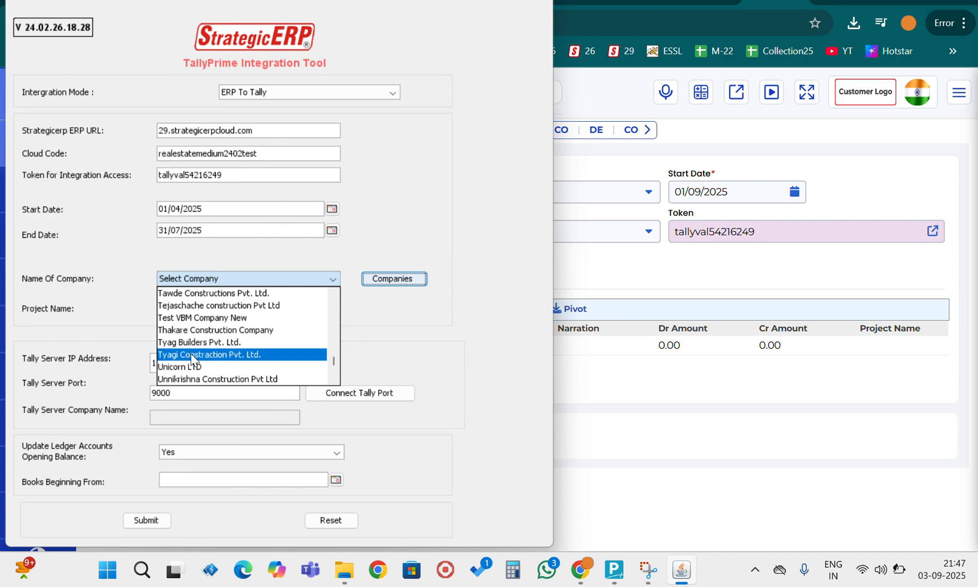
pyautogui.click(191, 356)
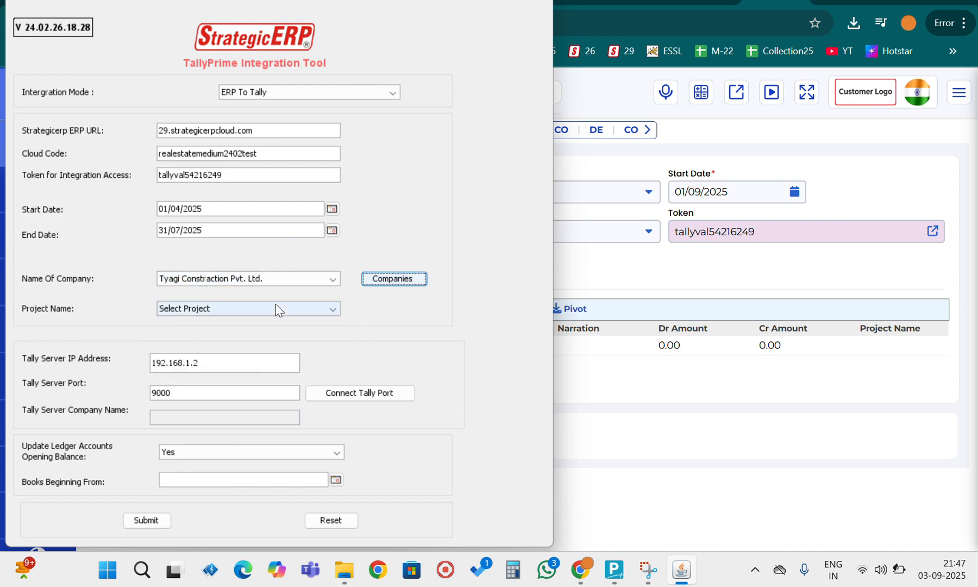
# - Set the project name to All, so that every project of the company is included
pyautogui.click(276, 308)
pyautogui.click(174, 338)
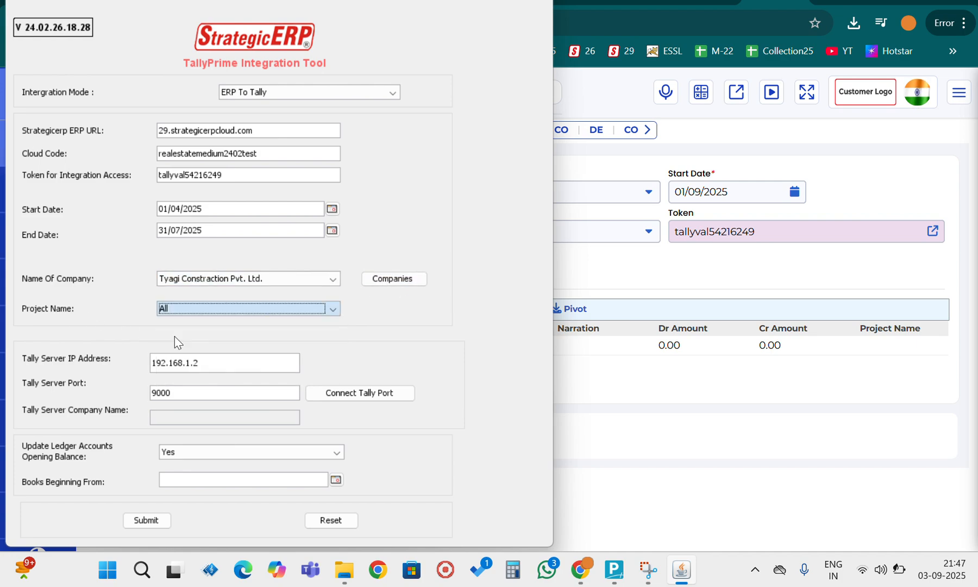
pyautogui.click(179, 311)
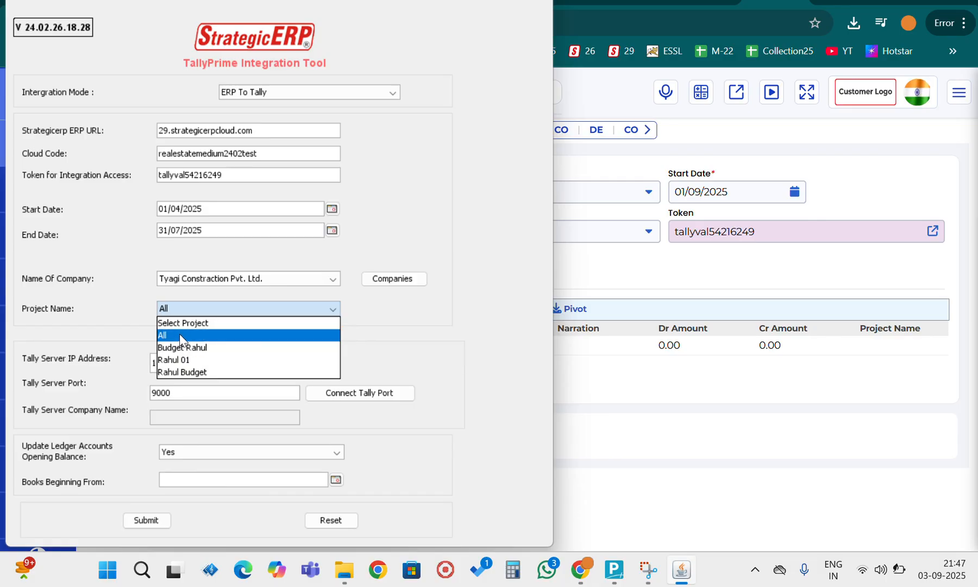
pyautogui.click(179, 334)
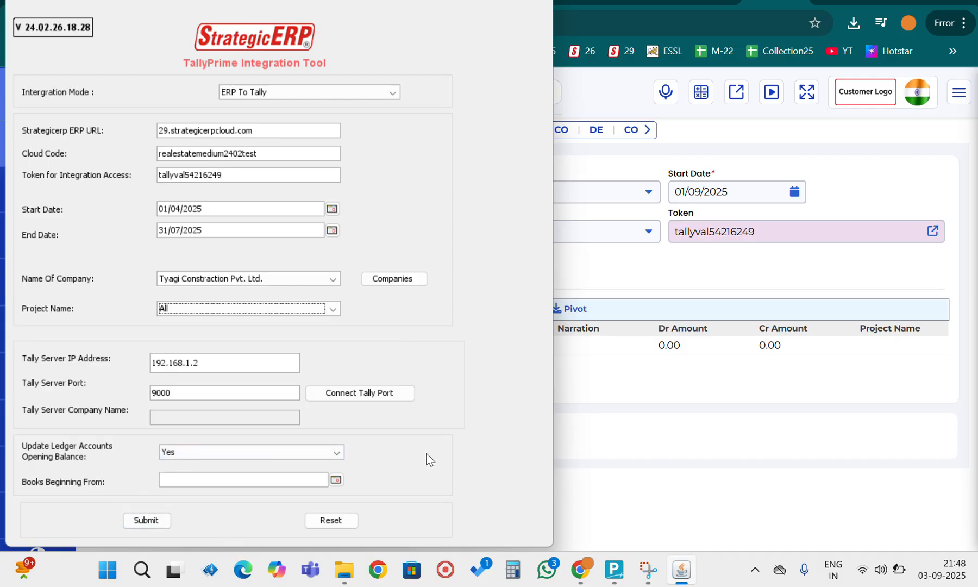
# - Open the Windows Command Prompt and run ipconfig to look up the computer's network addresses
pyautogui.press('super+r')
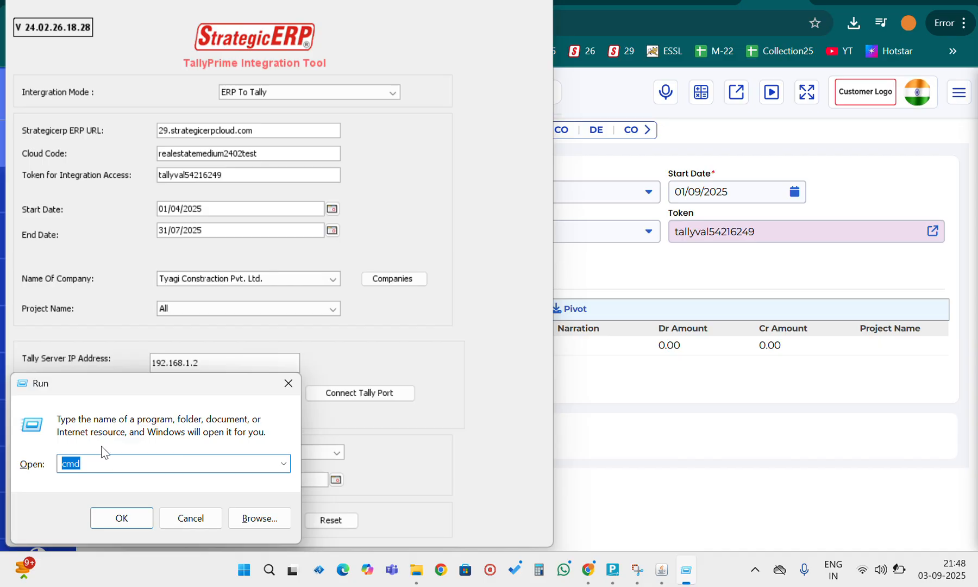
pyautogui.press('Return')
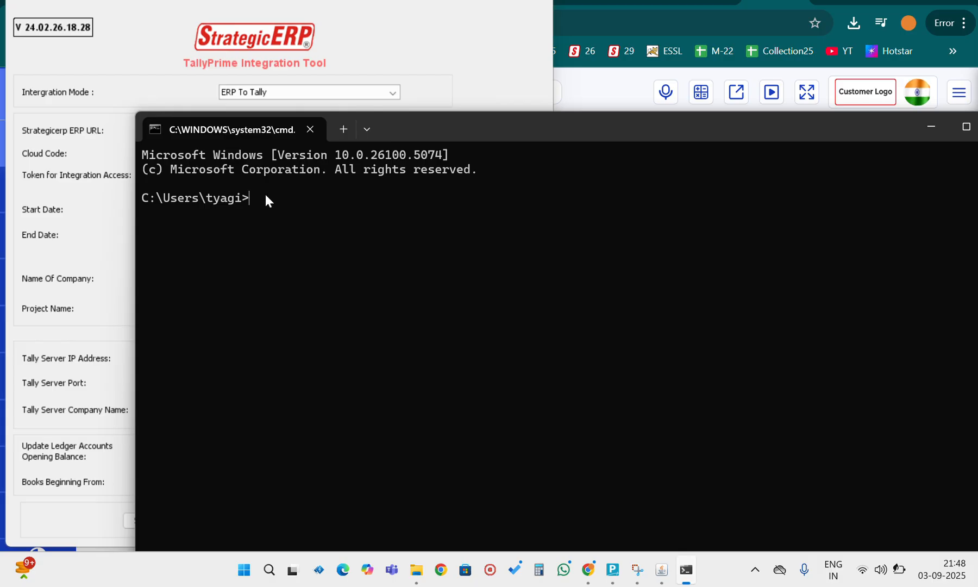
pyautogui.write('ipconfig')
pyautogui.press('Return')
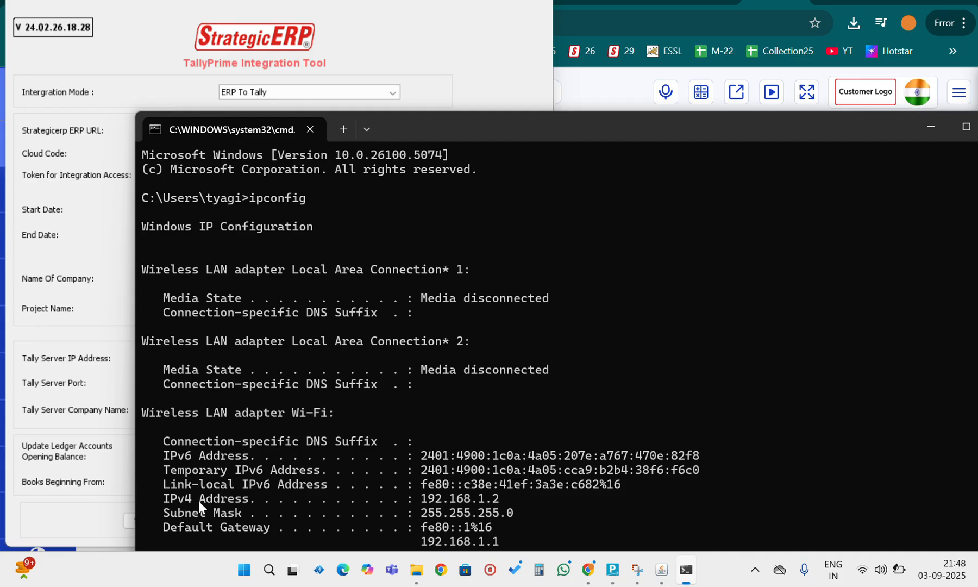
# - Highlight the IPv4 Address line of the Wi-Fi adapter, and minimize the Command Prompt to return to the integration tool
pyautogui.doubleClick(177, 496)
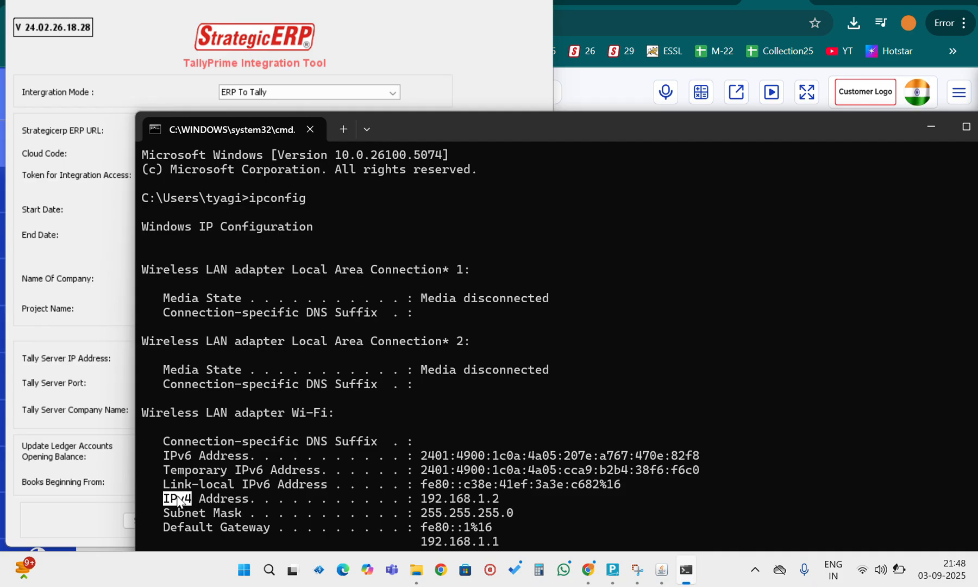
pyautogui.doubleClick(221, 498)
pyautogui.tripleClick(438, 501)
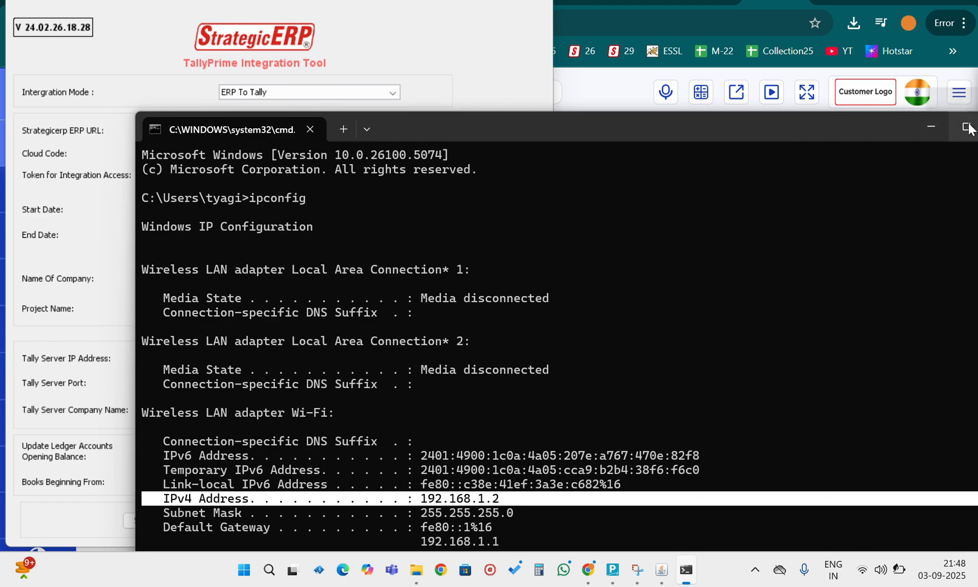
pyautogui.click(930, 124)
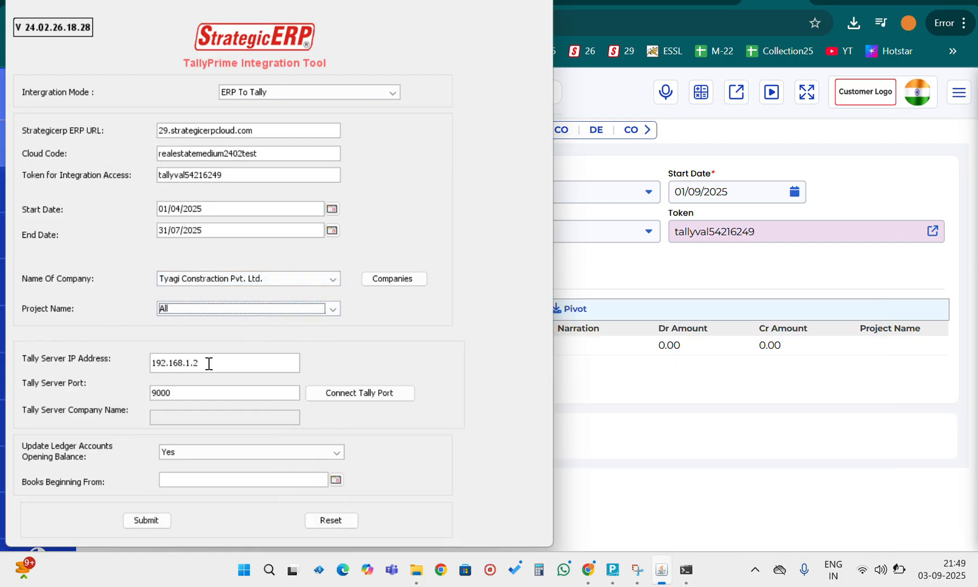
# - Switch to TallyPrime, open its About information to check the client/server port, and return to the integration tool
pyautogui.click(176, 392)
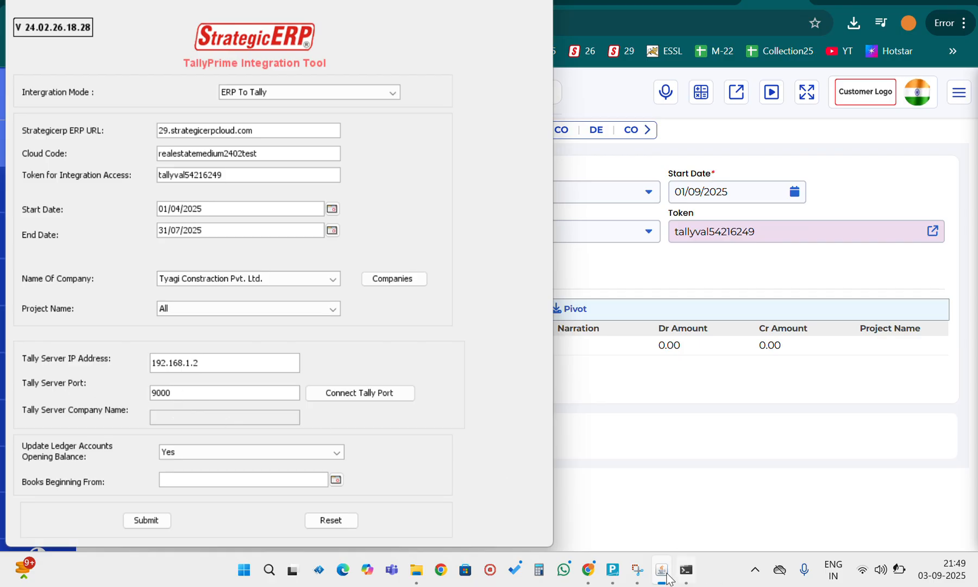
pyautogui.moveTo(653, 570)
pyautogui.click(613, 569)
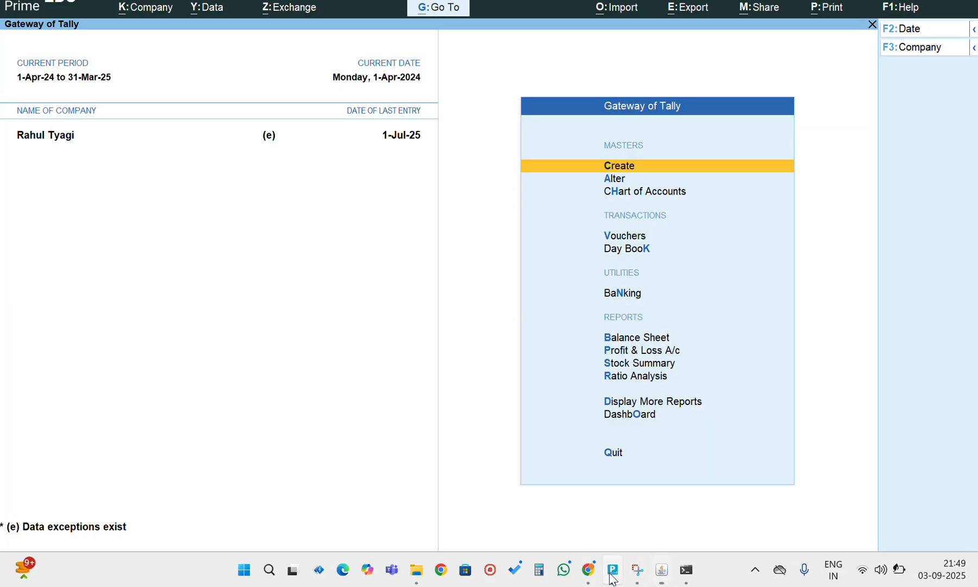
pyautogui.click(902, 11)
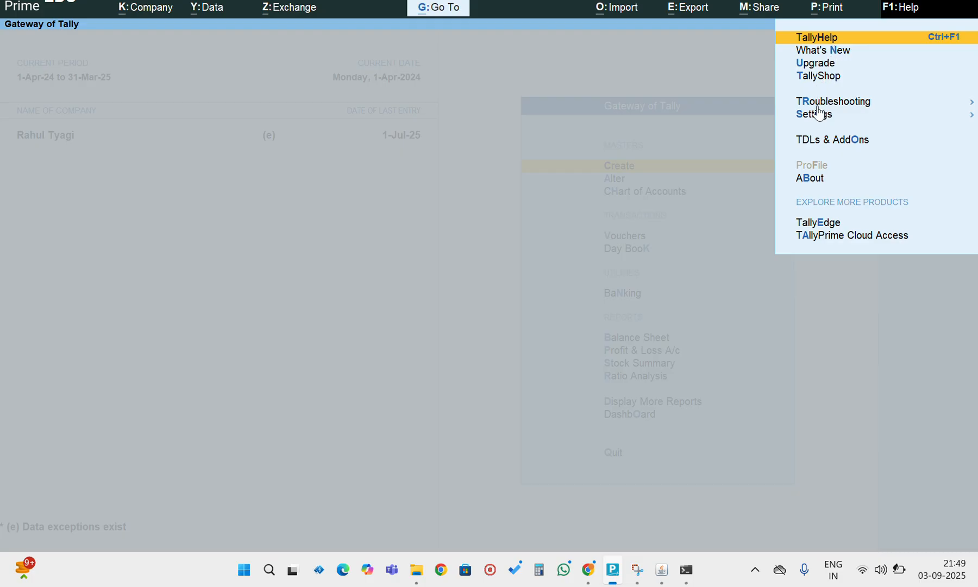
pyautogui.click(819, 181)
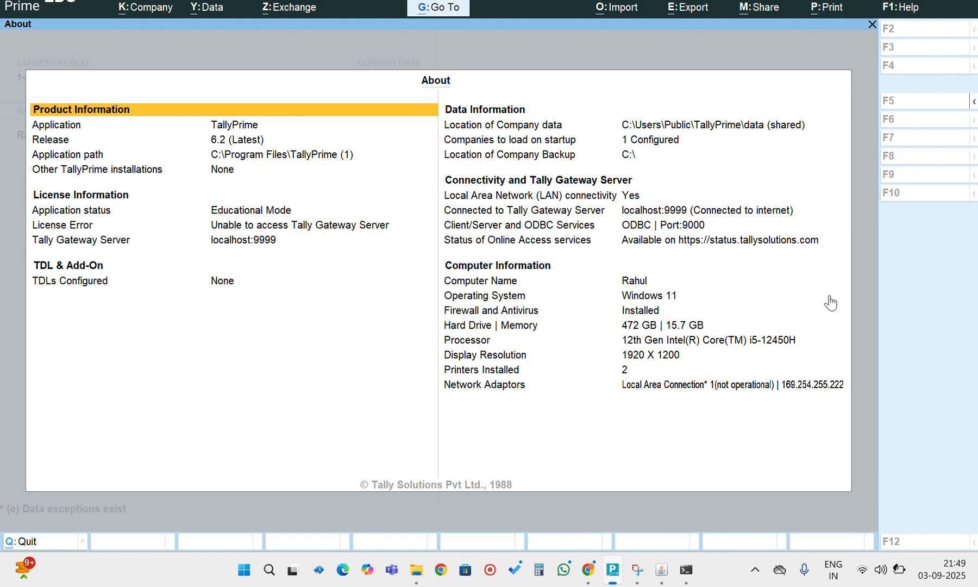
pyautogui.click(663, 566)
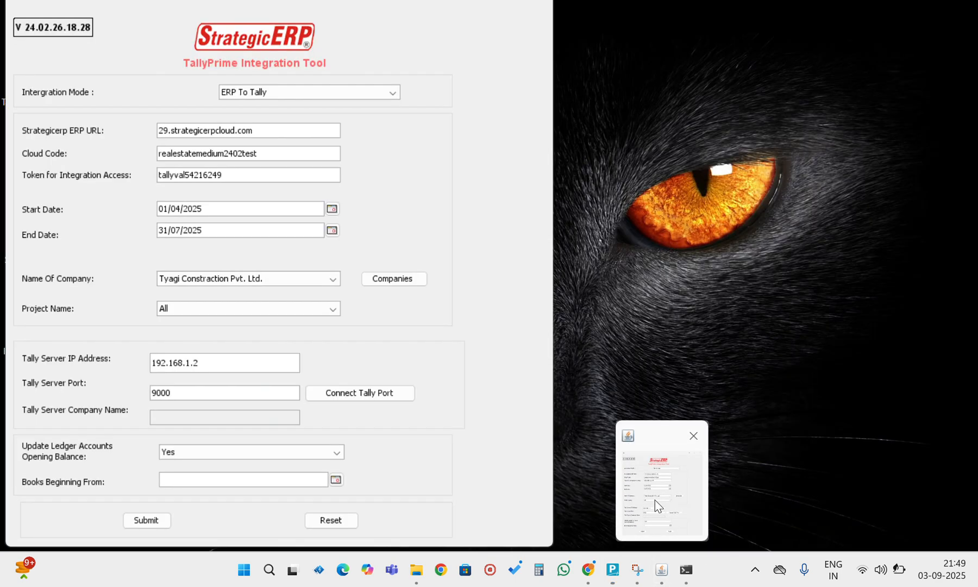
# - Connect the integration tool to the Tally server port and dismiss the status message
pyautogui.click(174, 395)
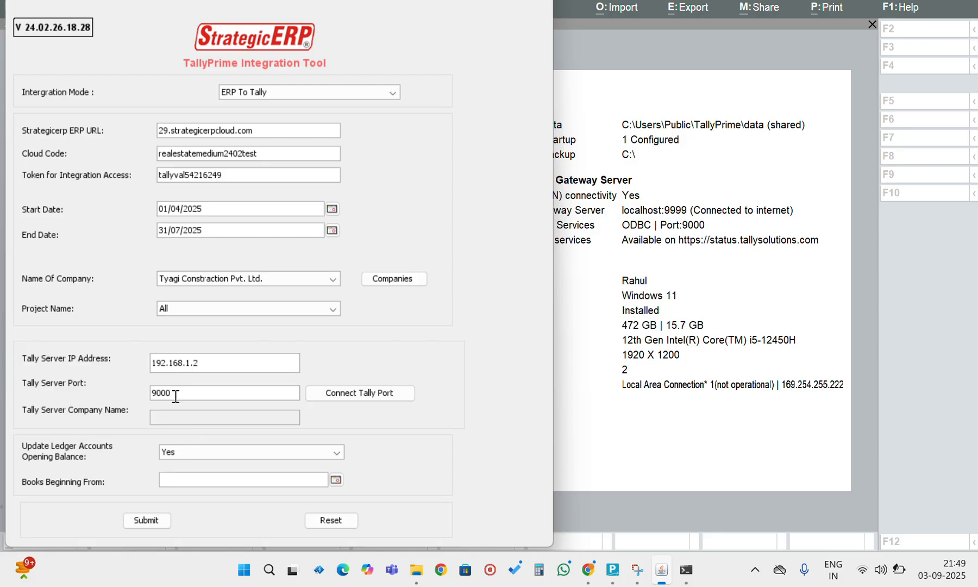
pyautogui.click(365, 401)
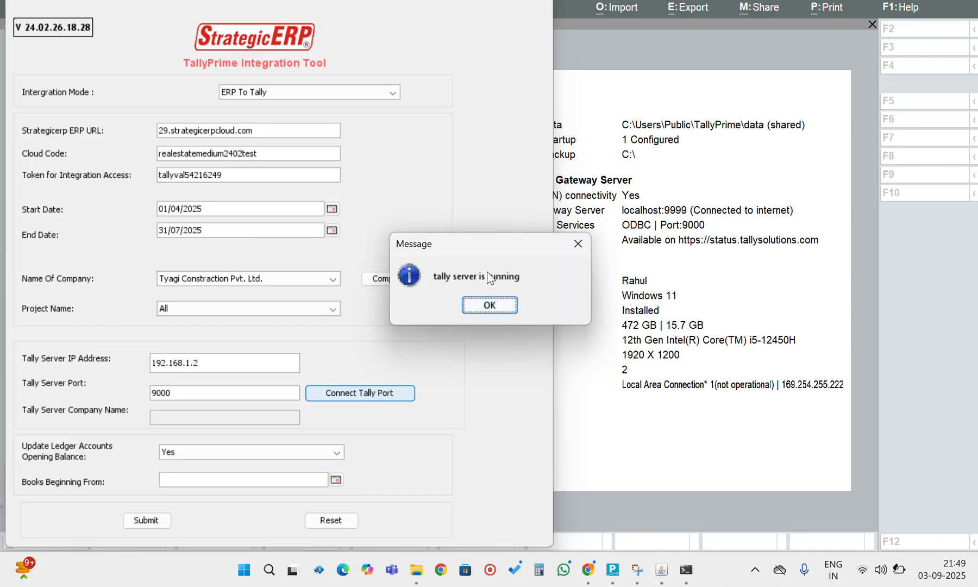
pyautogui.click(489, 305)
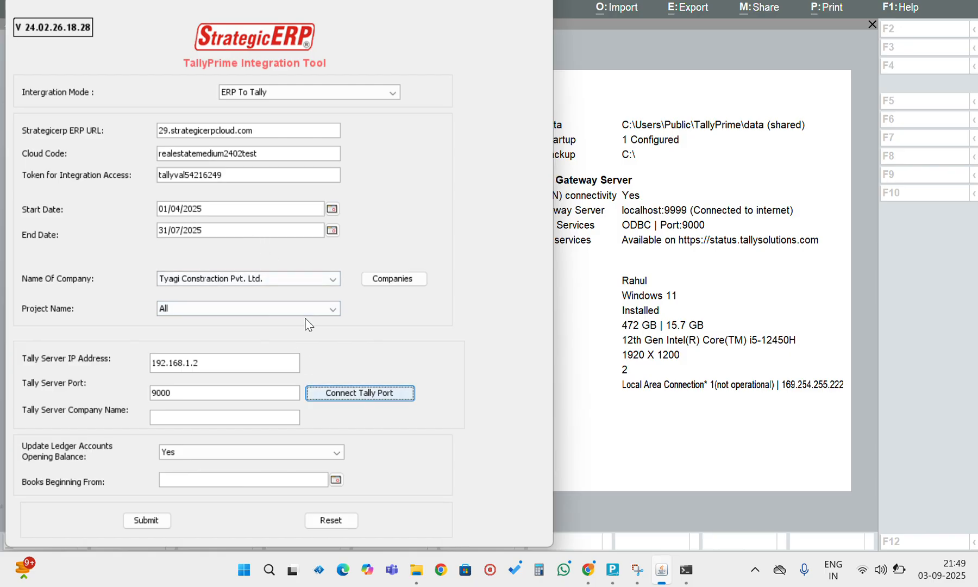
# - Look up the name of the company loaded in TallyPrime and enter it as the Tally server company name in the integration tool
pyautogui.click(191, 414)
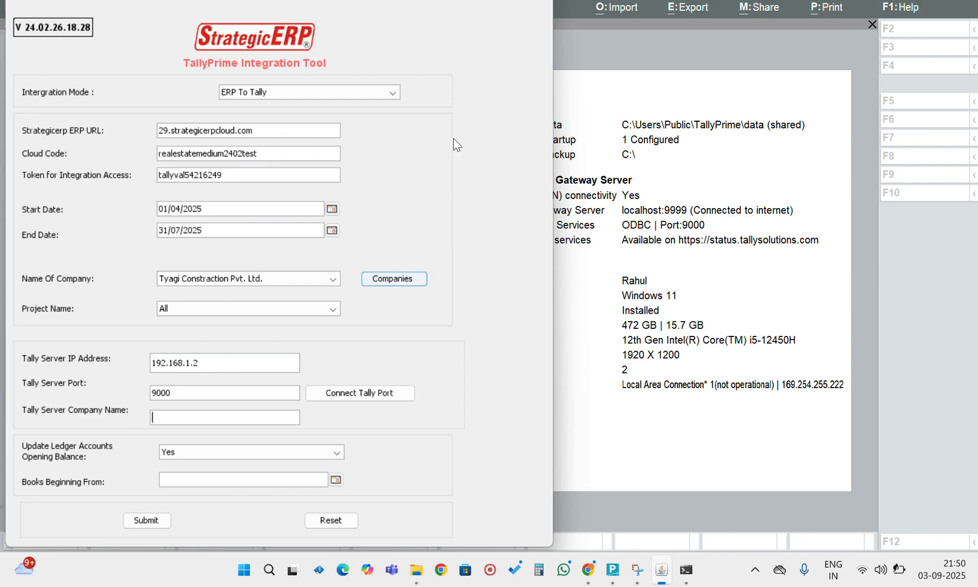
pyautogui.click(718, 50)
pyautogui.press('Escape')
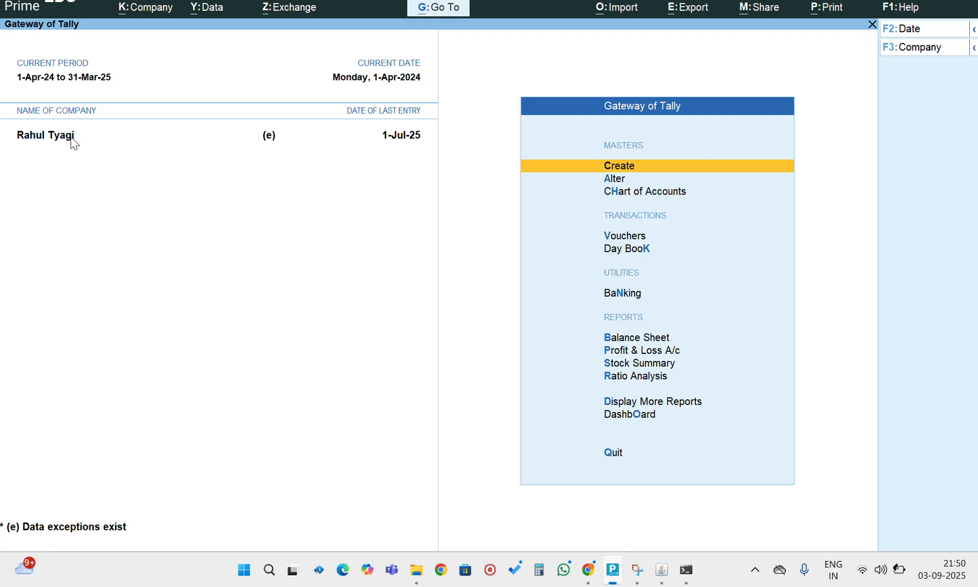
pyautogui.moveTo(662, 570)
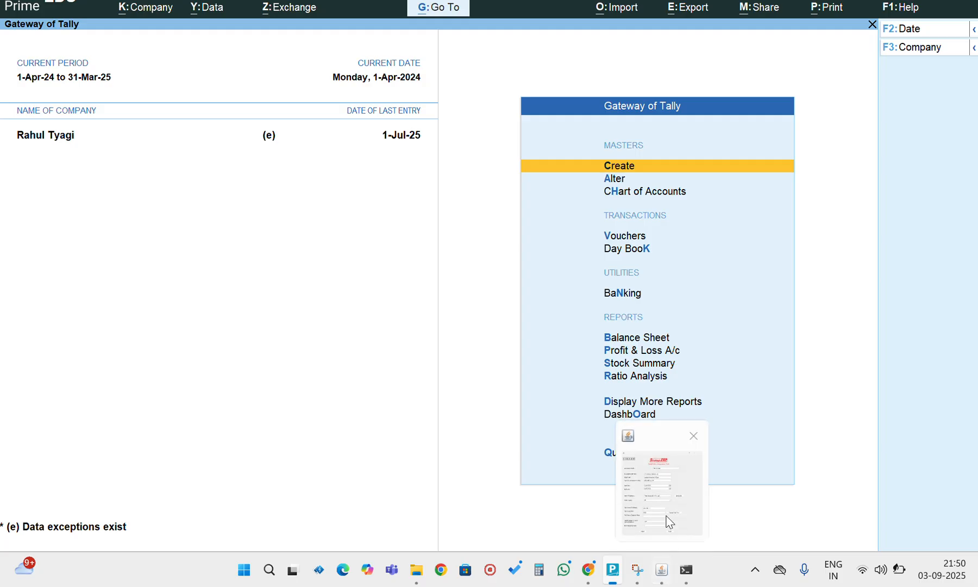
pyautogui.click(666, 516)
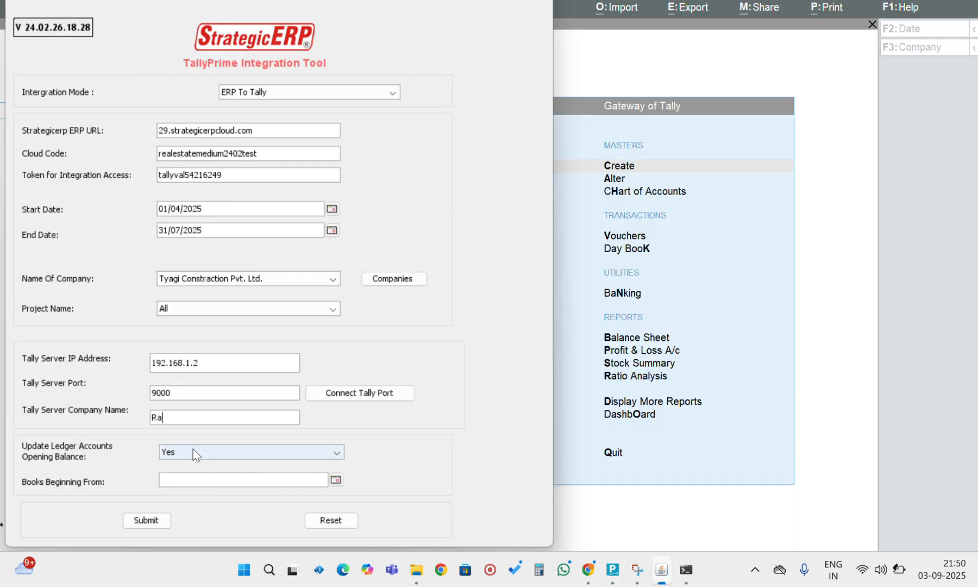
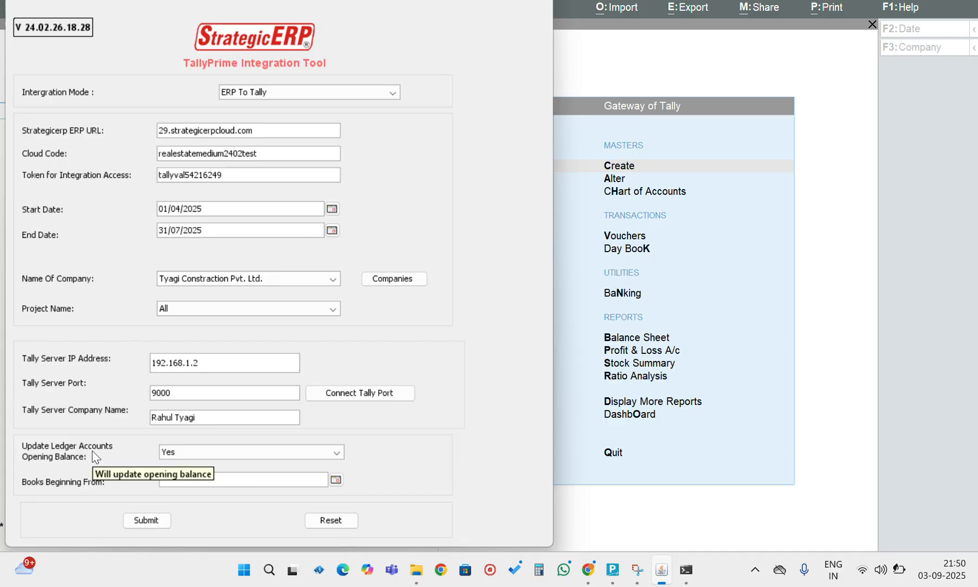
# - Set Update Ledger Accounts Opening Balance to No and the Books Beginning From date to 01/04/2024
pyautogui.click(192, 455)
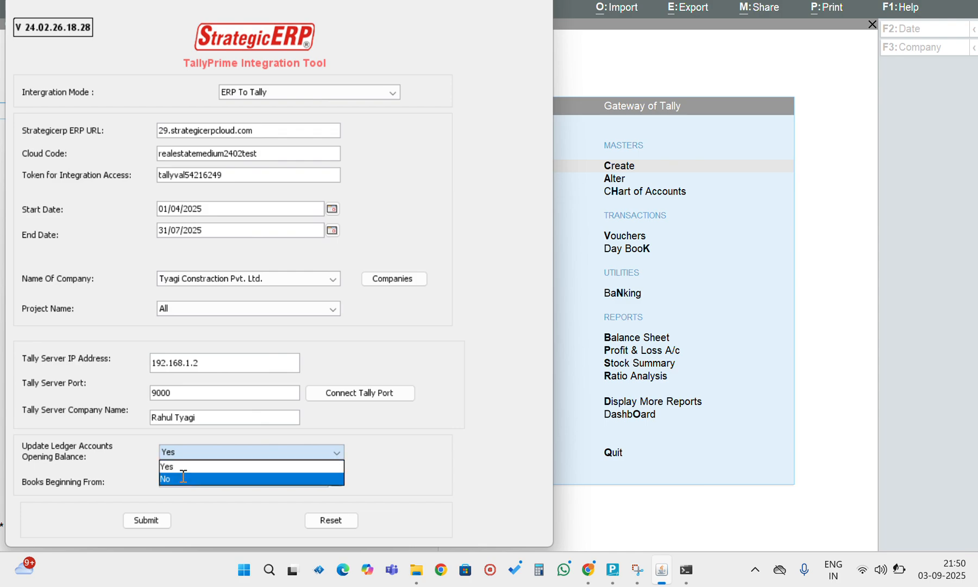
pyautogui.click(183, 478)
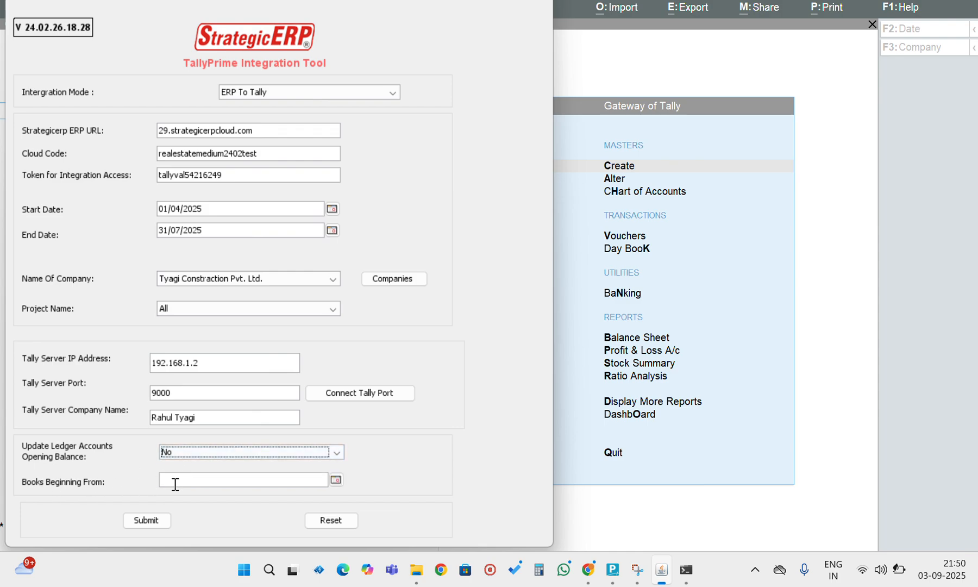
pyautogui.click(189, 482)
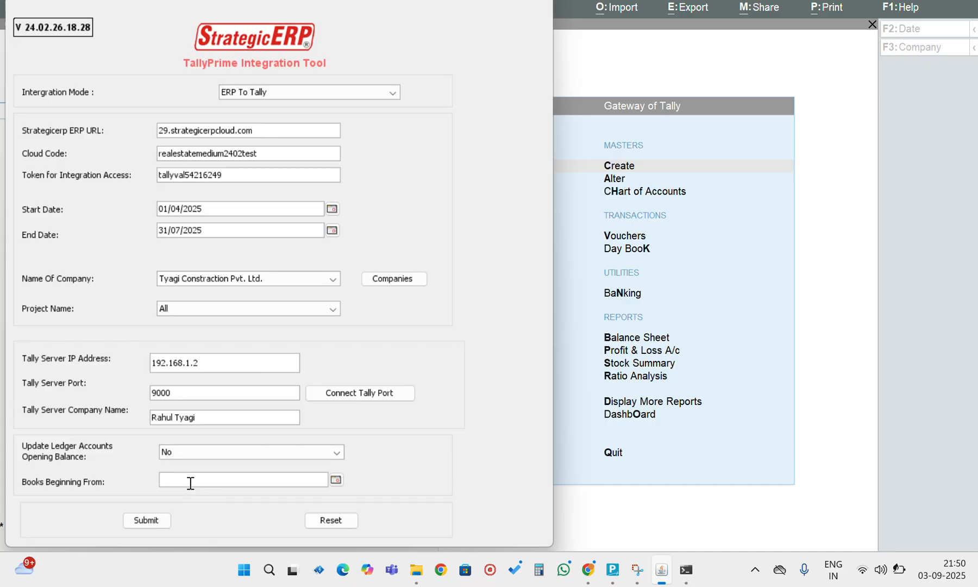
pyautogui.write('01/04/2024')
# - Submit the ERP To Tally integration, agree to pull the groups, ledgers and vouchers to Tally, and dismiss the export summary
pyautogui.click(148, 520)
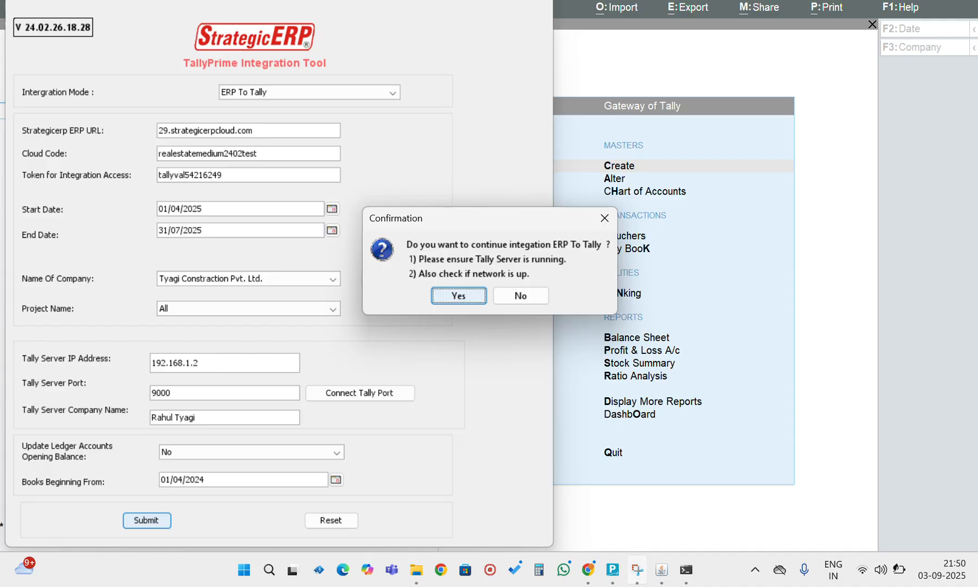
pyautogui.moveTo(616, 580)
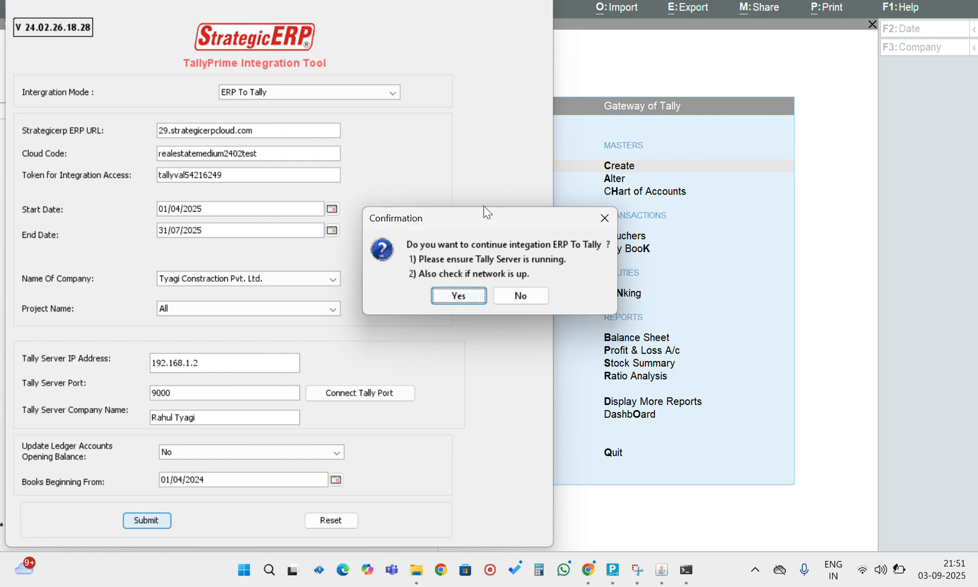
pyautogui.click(454, 298)
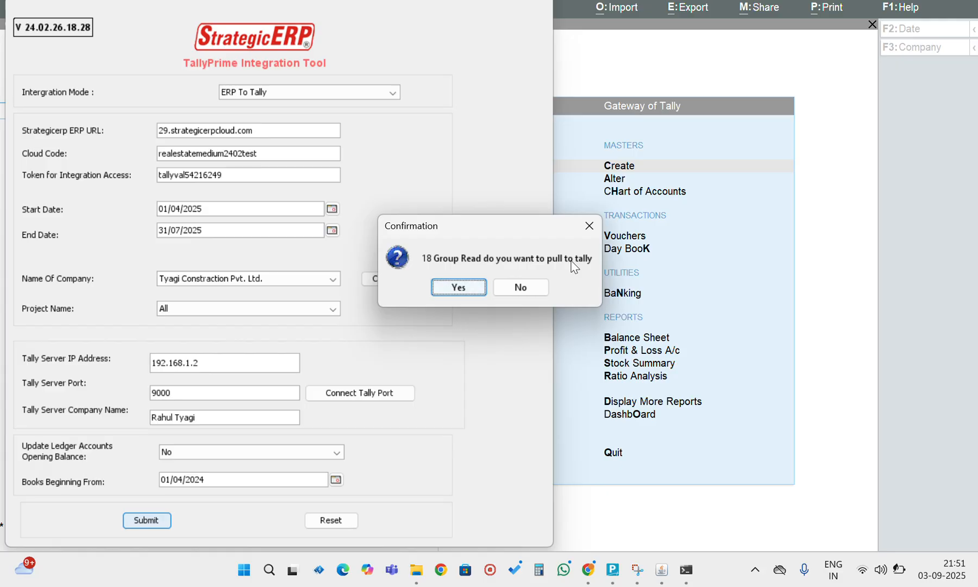
pyautogui.click(461, 287)
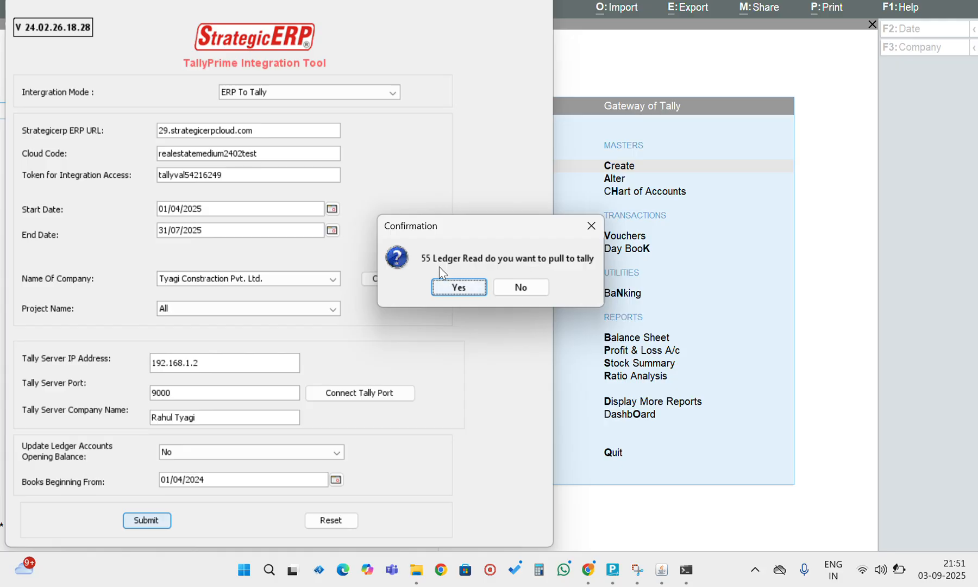
pyautogui.click(458, 287)
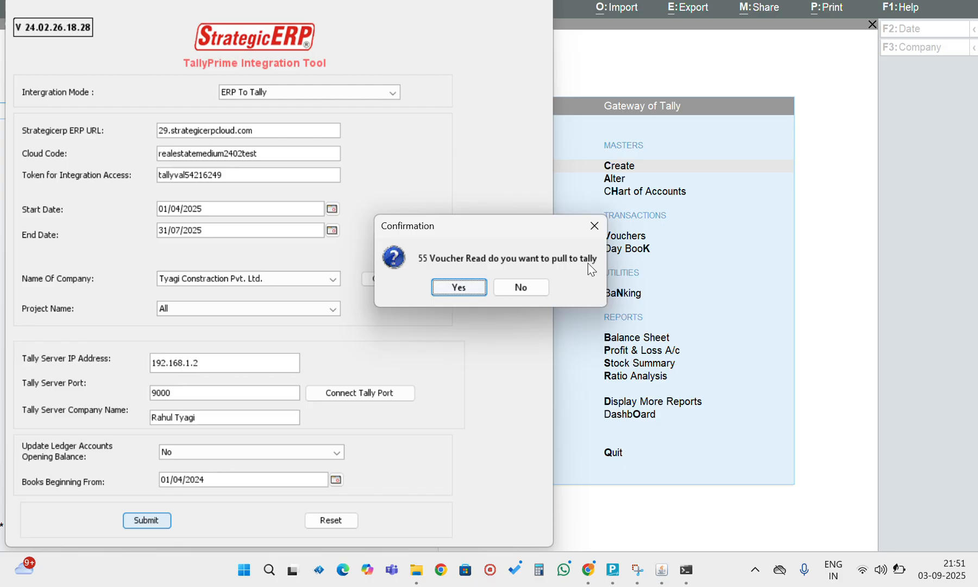
pyautogui.click(460, 287)
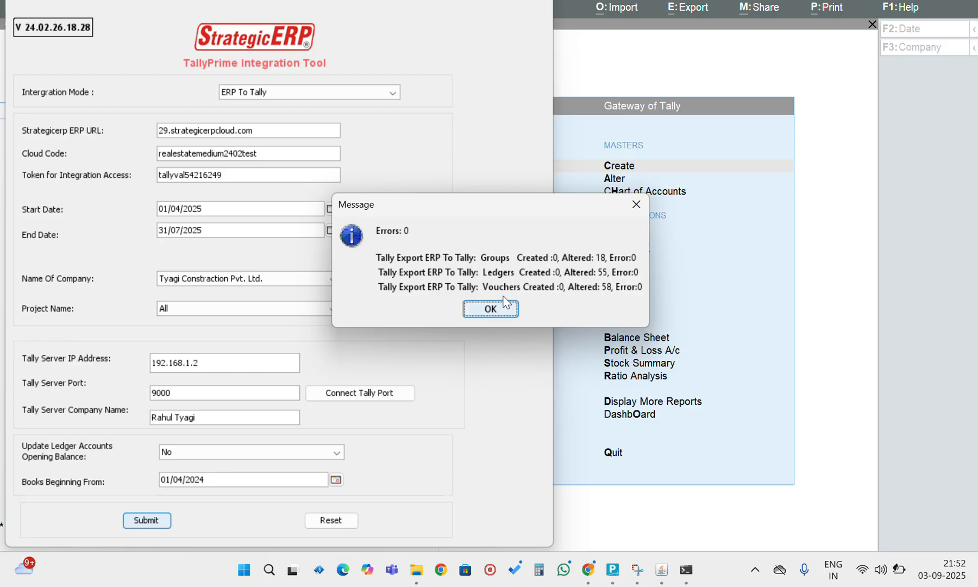
pyautogui.click(491, 309)
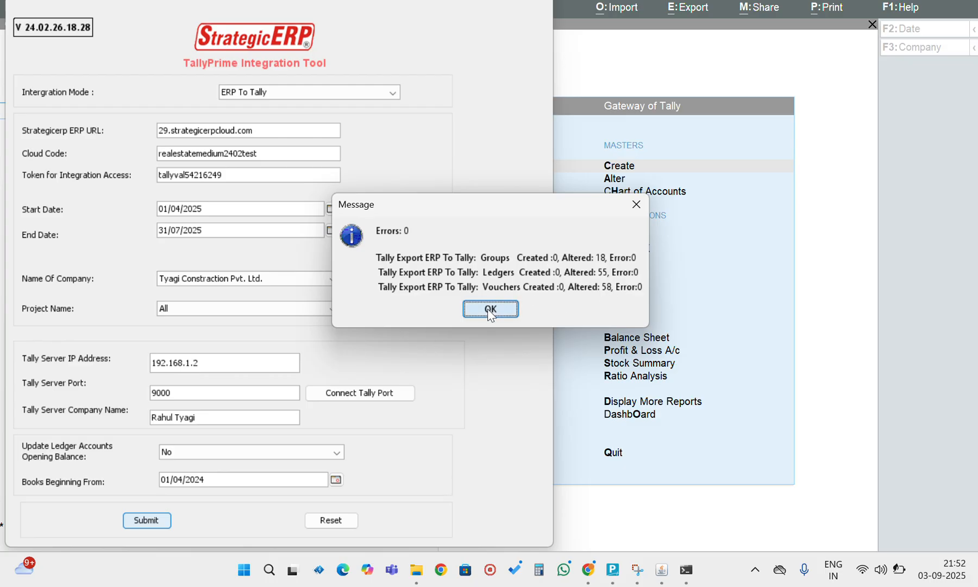
# - Switch to TallyPrime, open the Balance Sheet and change its period to run from 1-4-2024 to 31/03/2026
pyautogui.click(809, 187)
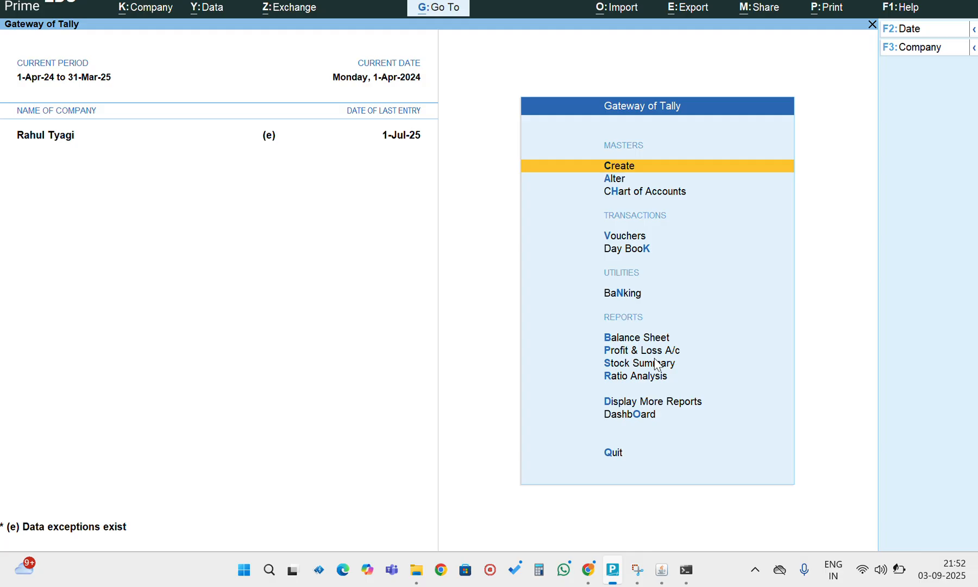
pyautogui.press('b')
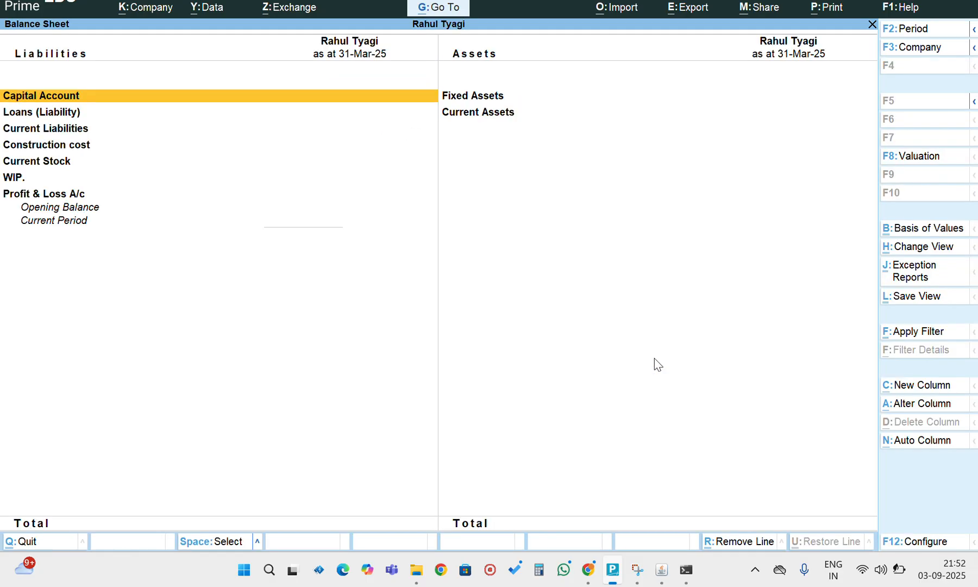
pyautogui.hotkey('alt', 'F2')
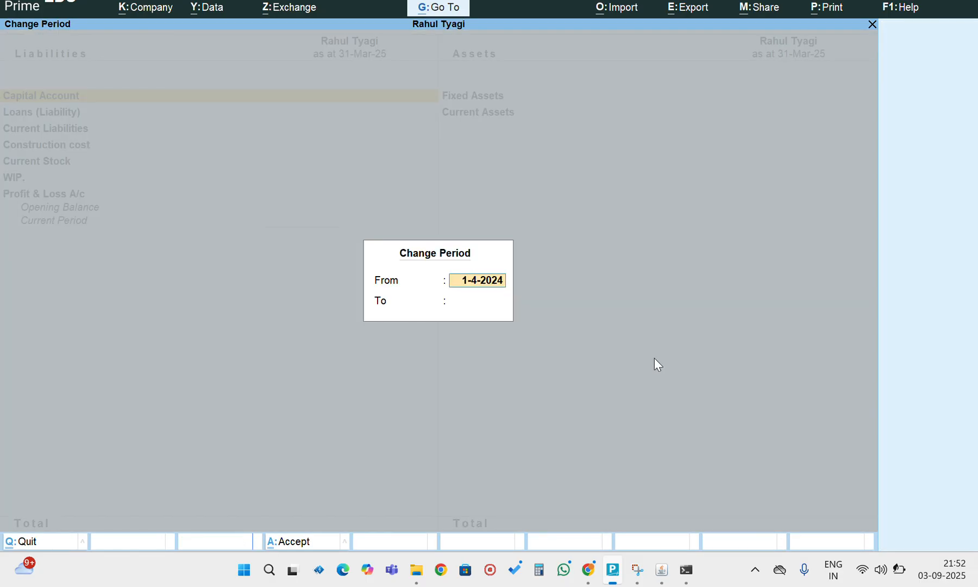
pyautogui.press('Return')
pyautogui.write('3')
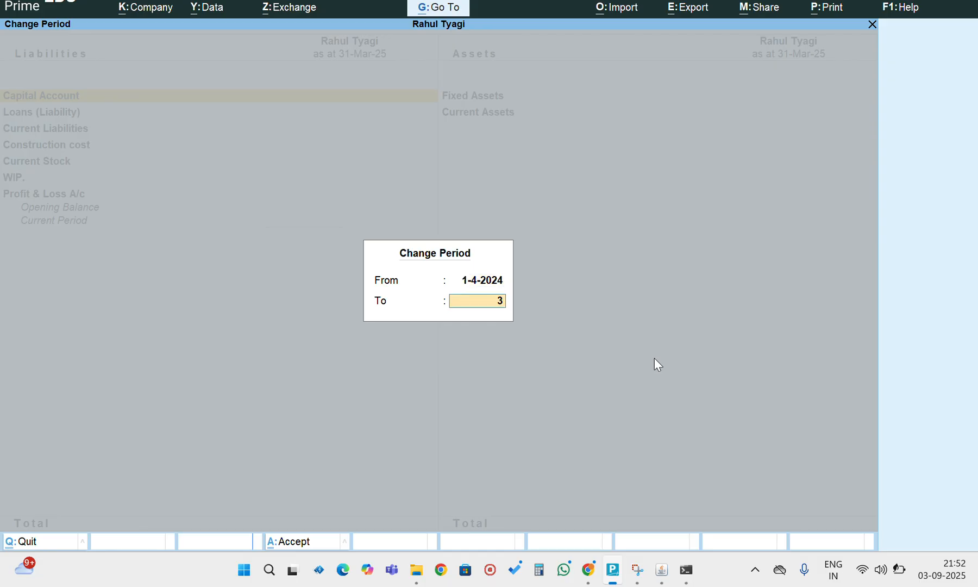
pyautogui.write('1/03/2026')
pyautogui.press('Return')
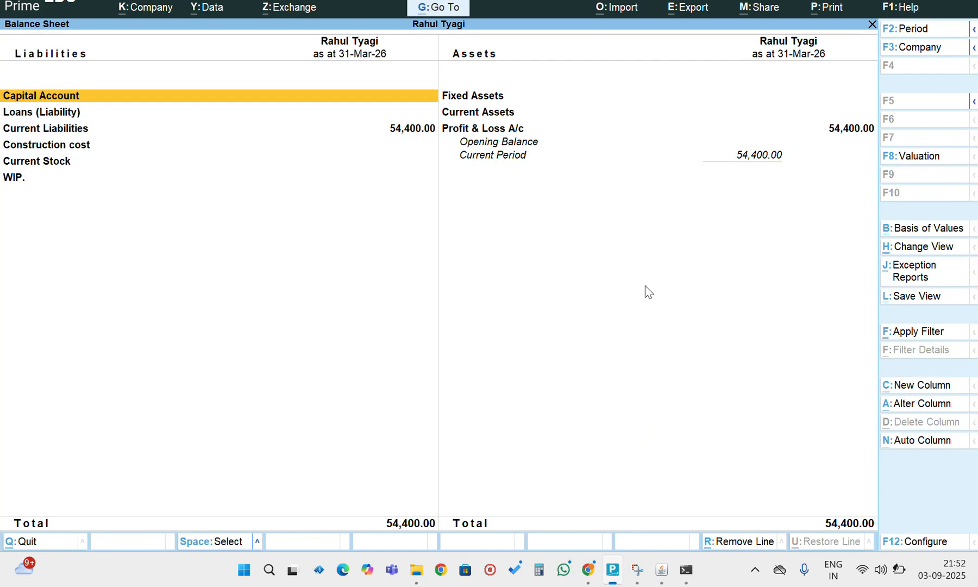
# - Drill down through Current Liabilities to the Sundry Creditors ledgers to review the transferred balances, and return to the Gateway of Tally
pyautogui.press('Down')
pyautogui.press('Down')
pyautogui.press('Return')
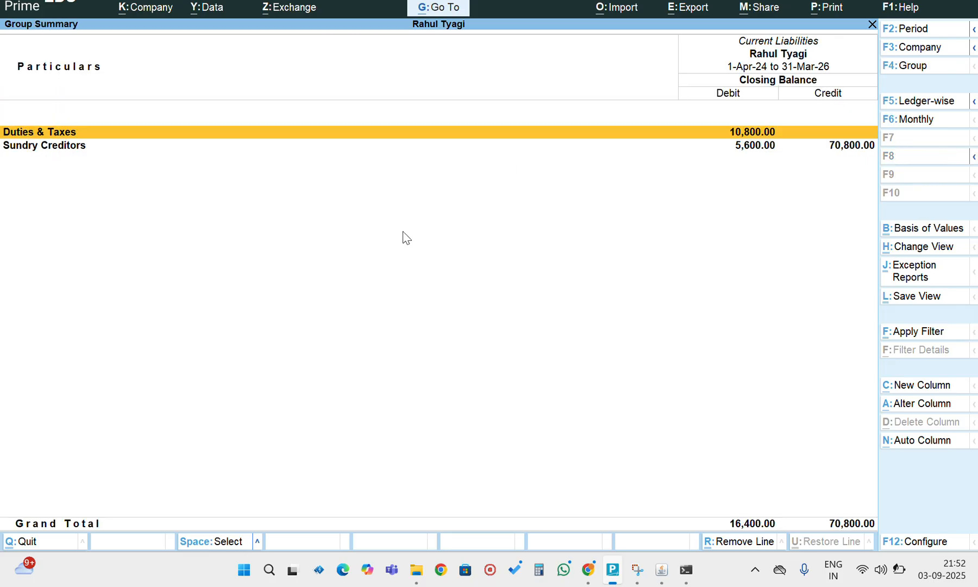
pyautogui.press('Down')
pyautogui.press('Return')
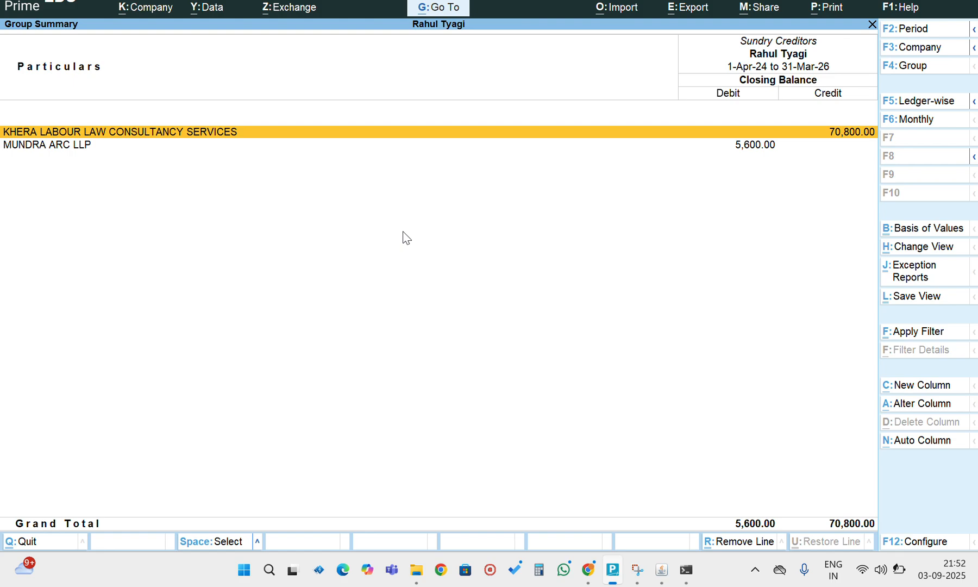
pyautogui.press('Escape')
pyautogui.press('Escape')
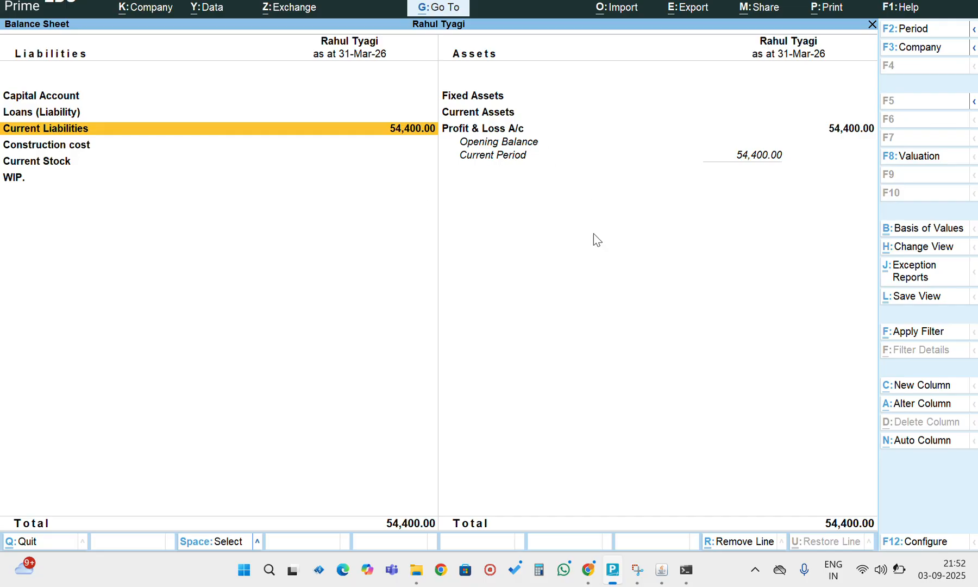
pyautogui.press('Escape')
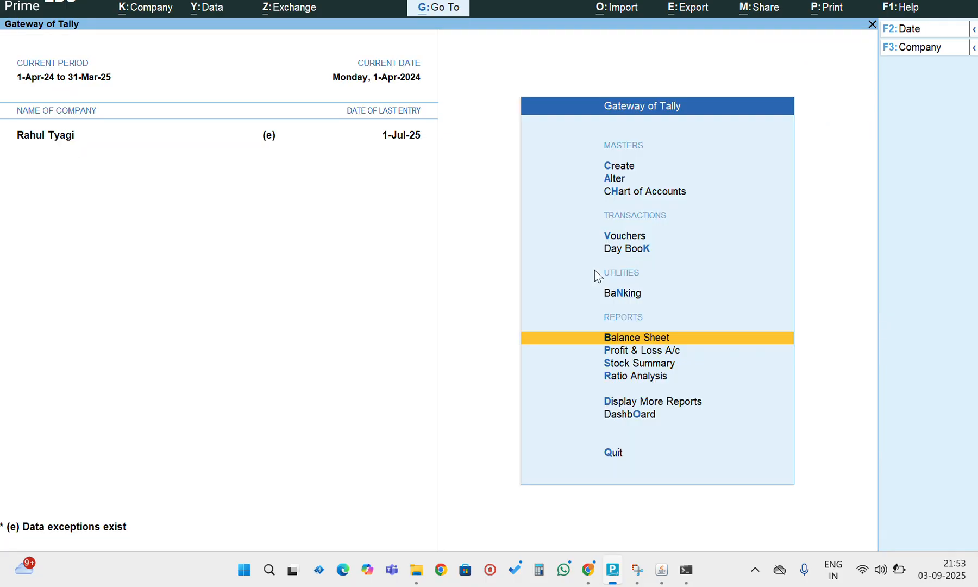
# - Return to the integration tool and set the integration mode to Tally To ERP
pyautogui.moveTo(661, 569)
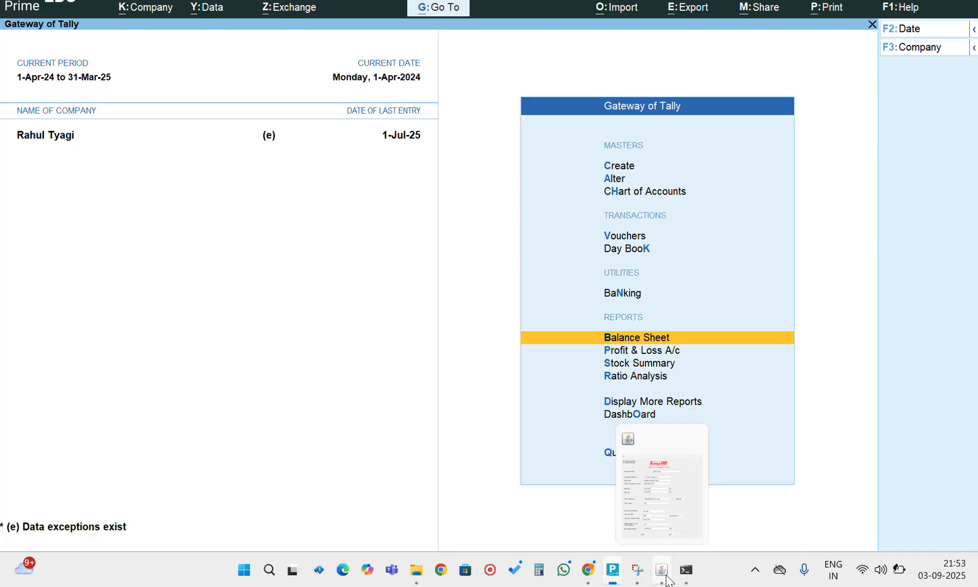
pyautogui.click(660, 508)
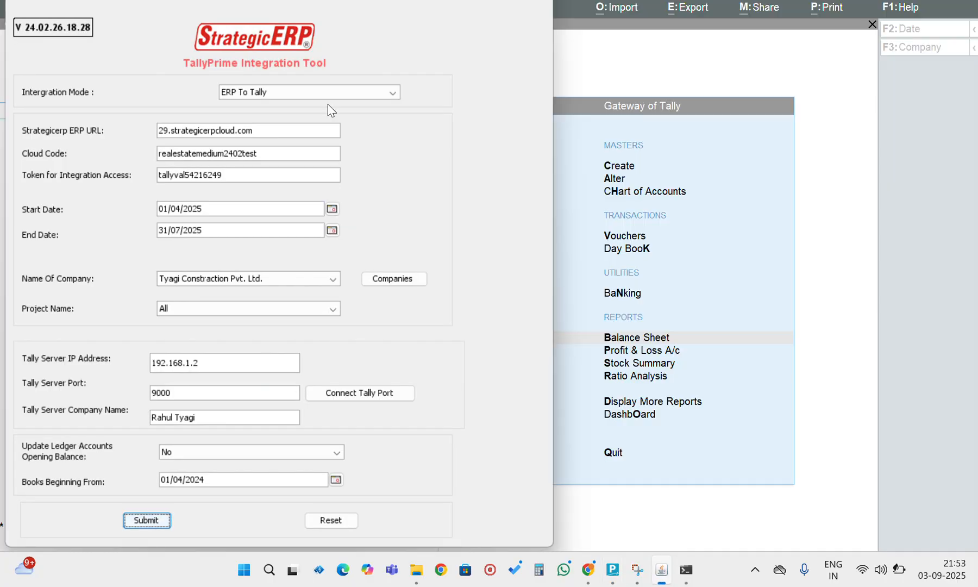
pyautogui.click(251, 98)
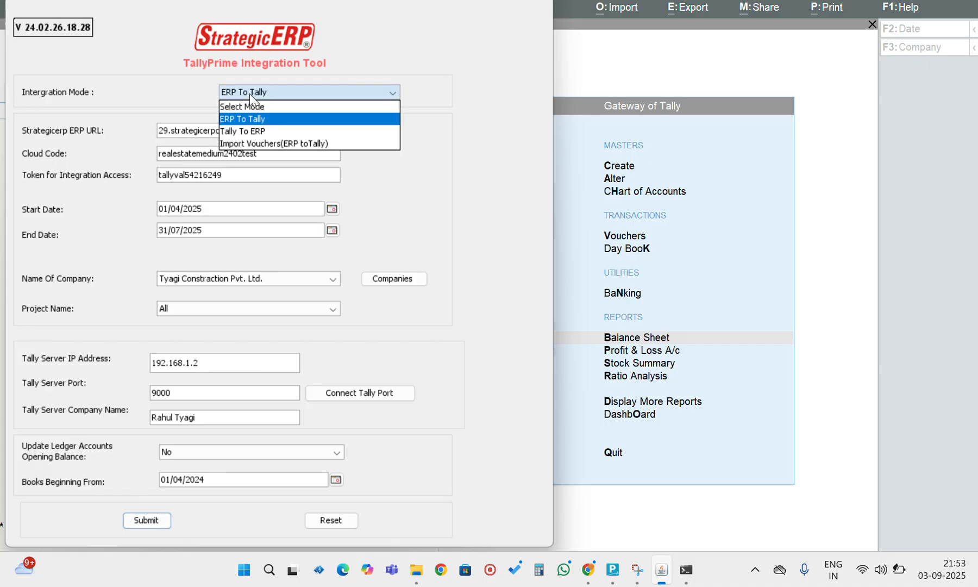
pyautogui.click(242, 131)
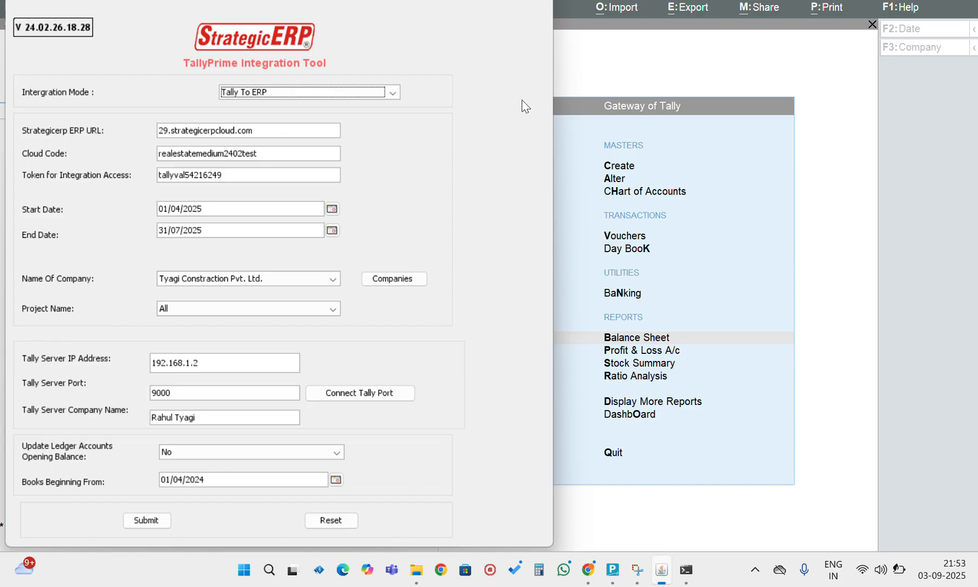
# - Switch to the StrategicERP Export To Tally page in the Chrome browser
pyautogui.click(837, 90)
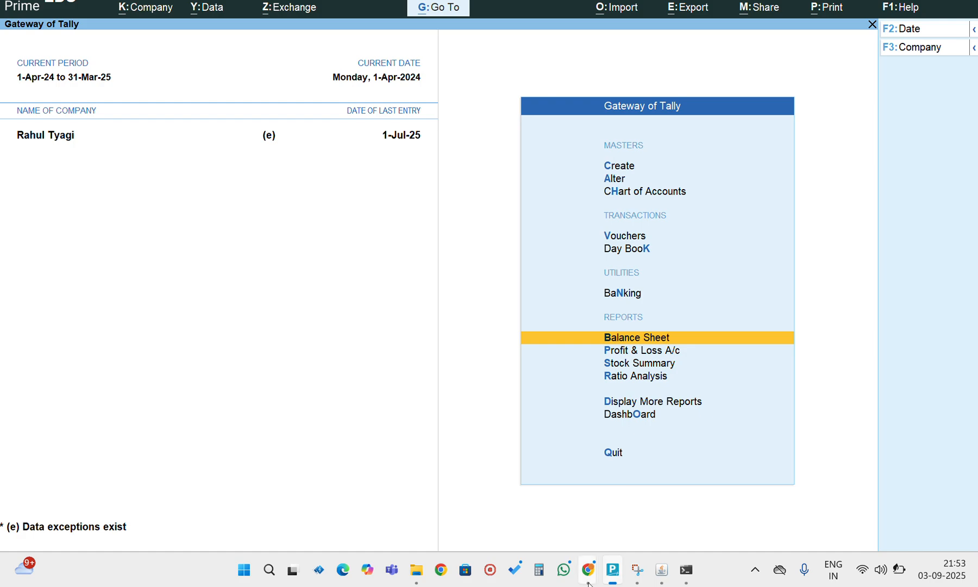
pyautogui.moveTo(587, 569)
pyautogui.click(517, 486)
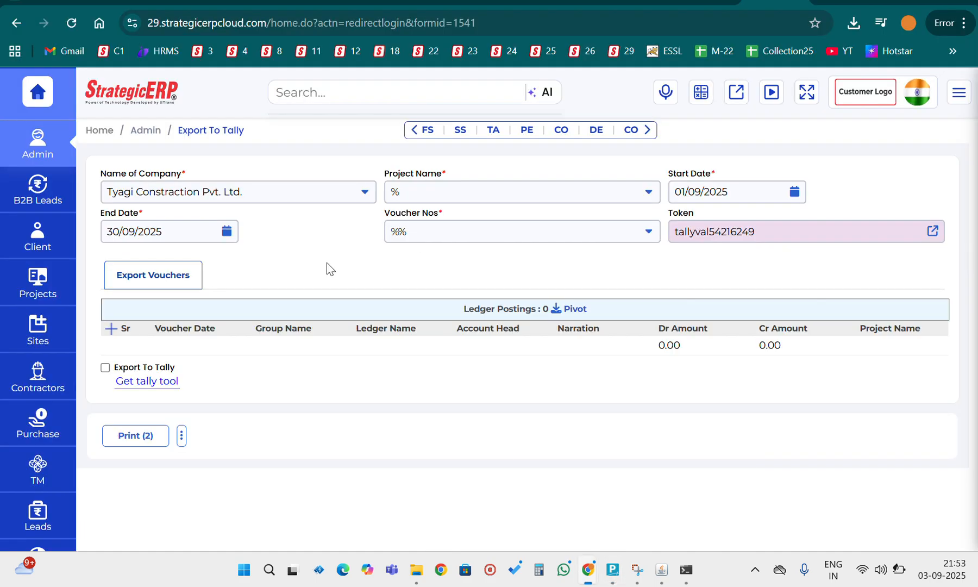